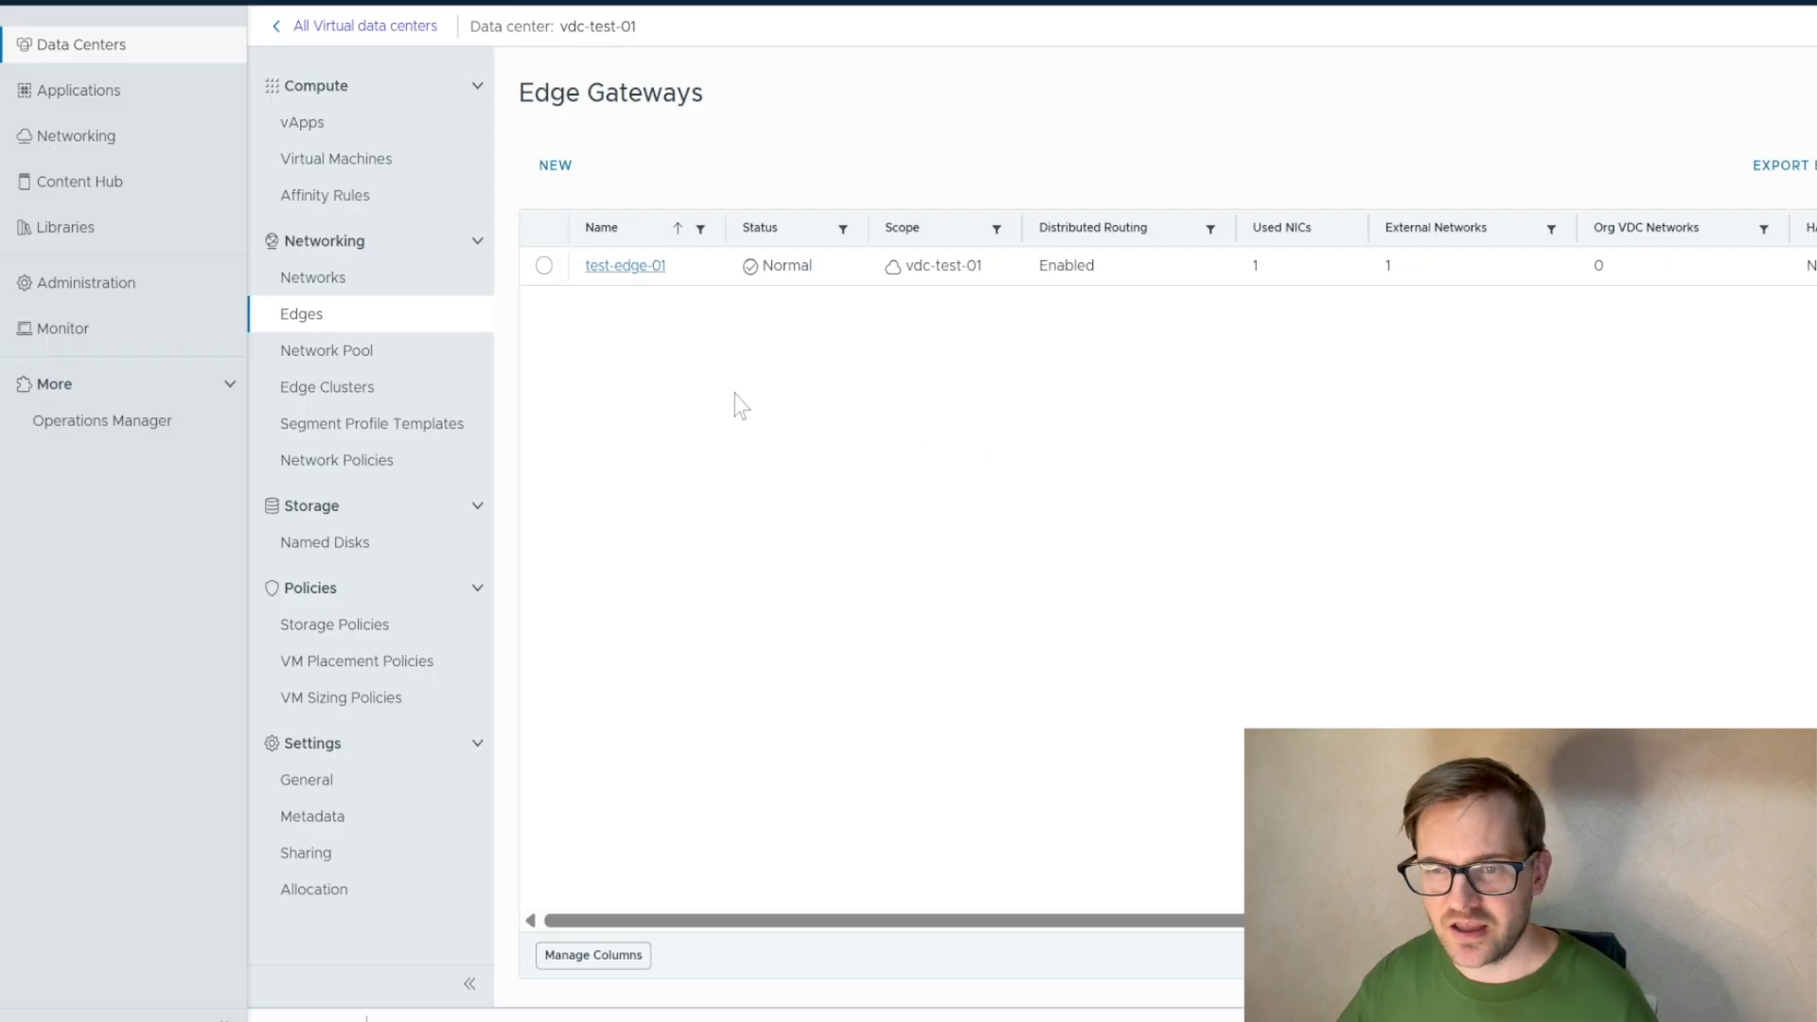
Copy the name of network-vdc-1 from the data center's network list and start creating a new organization VDC network.
left_click(326, 281)
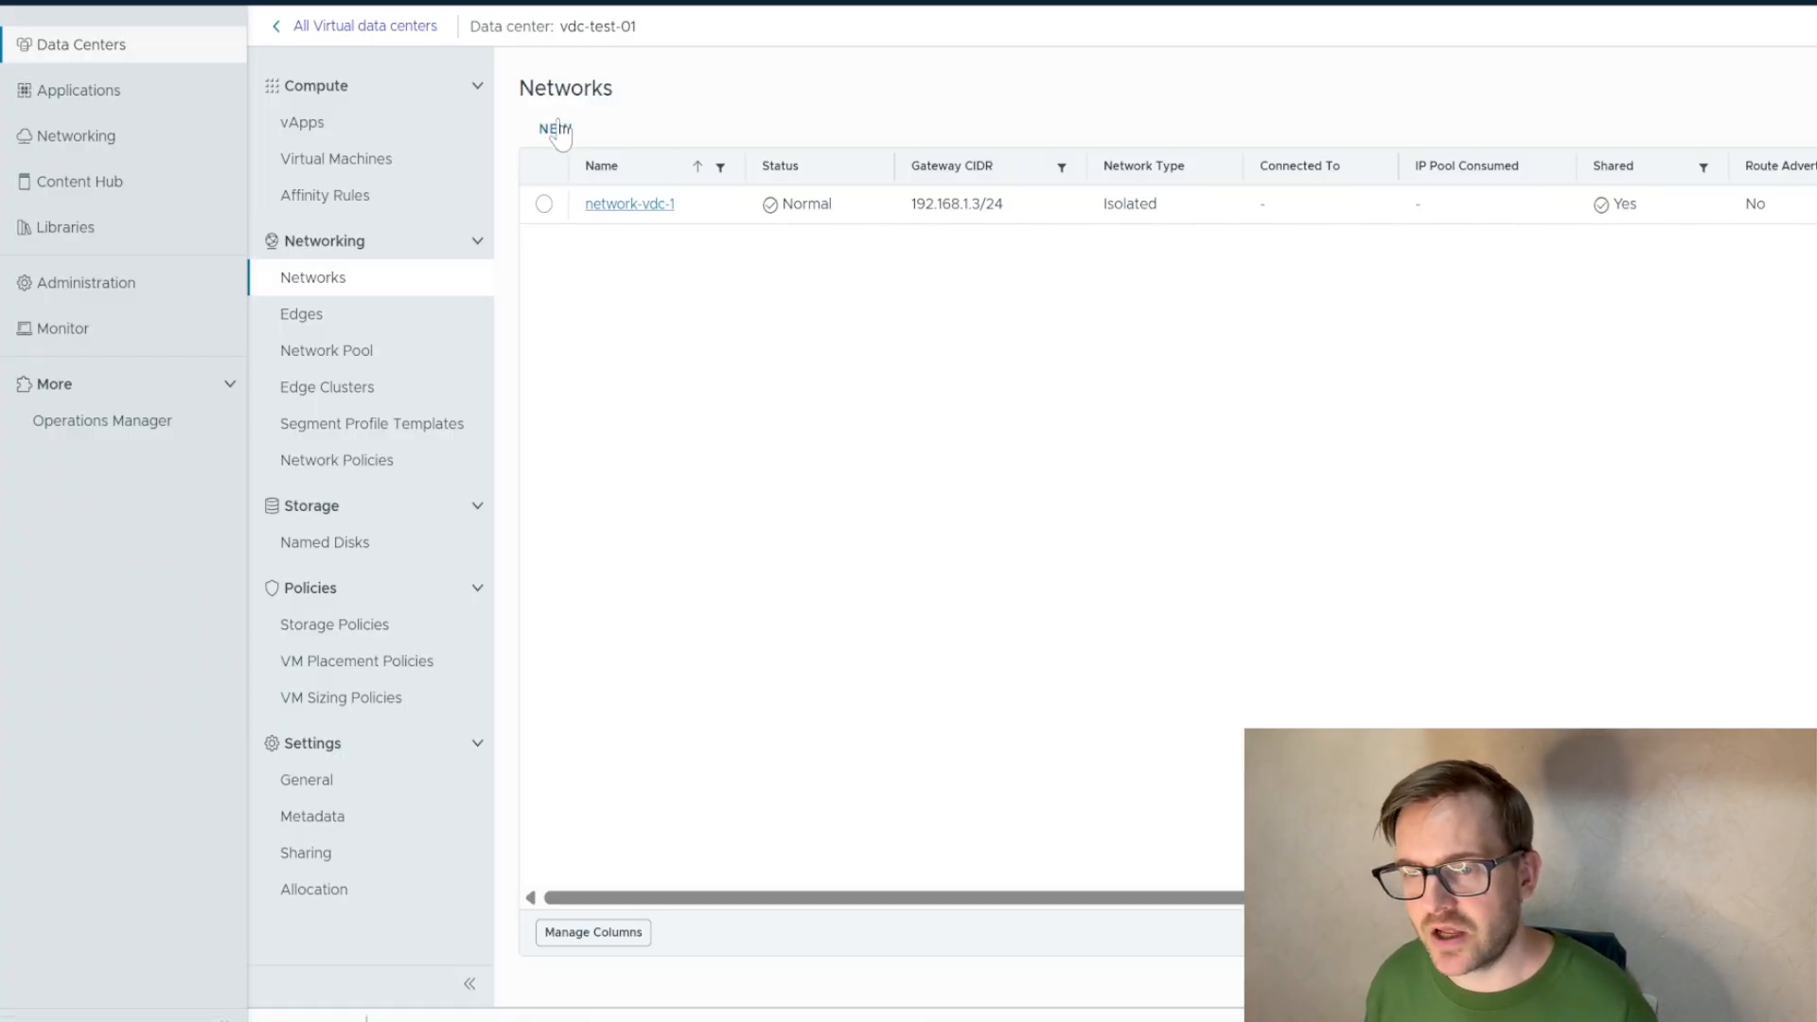
left_click_drag(708, 219, 587, 228)
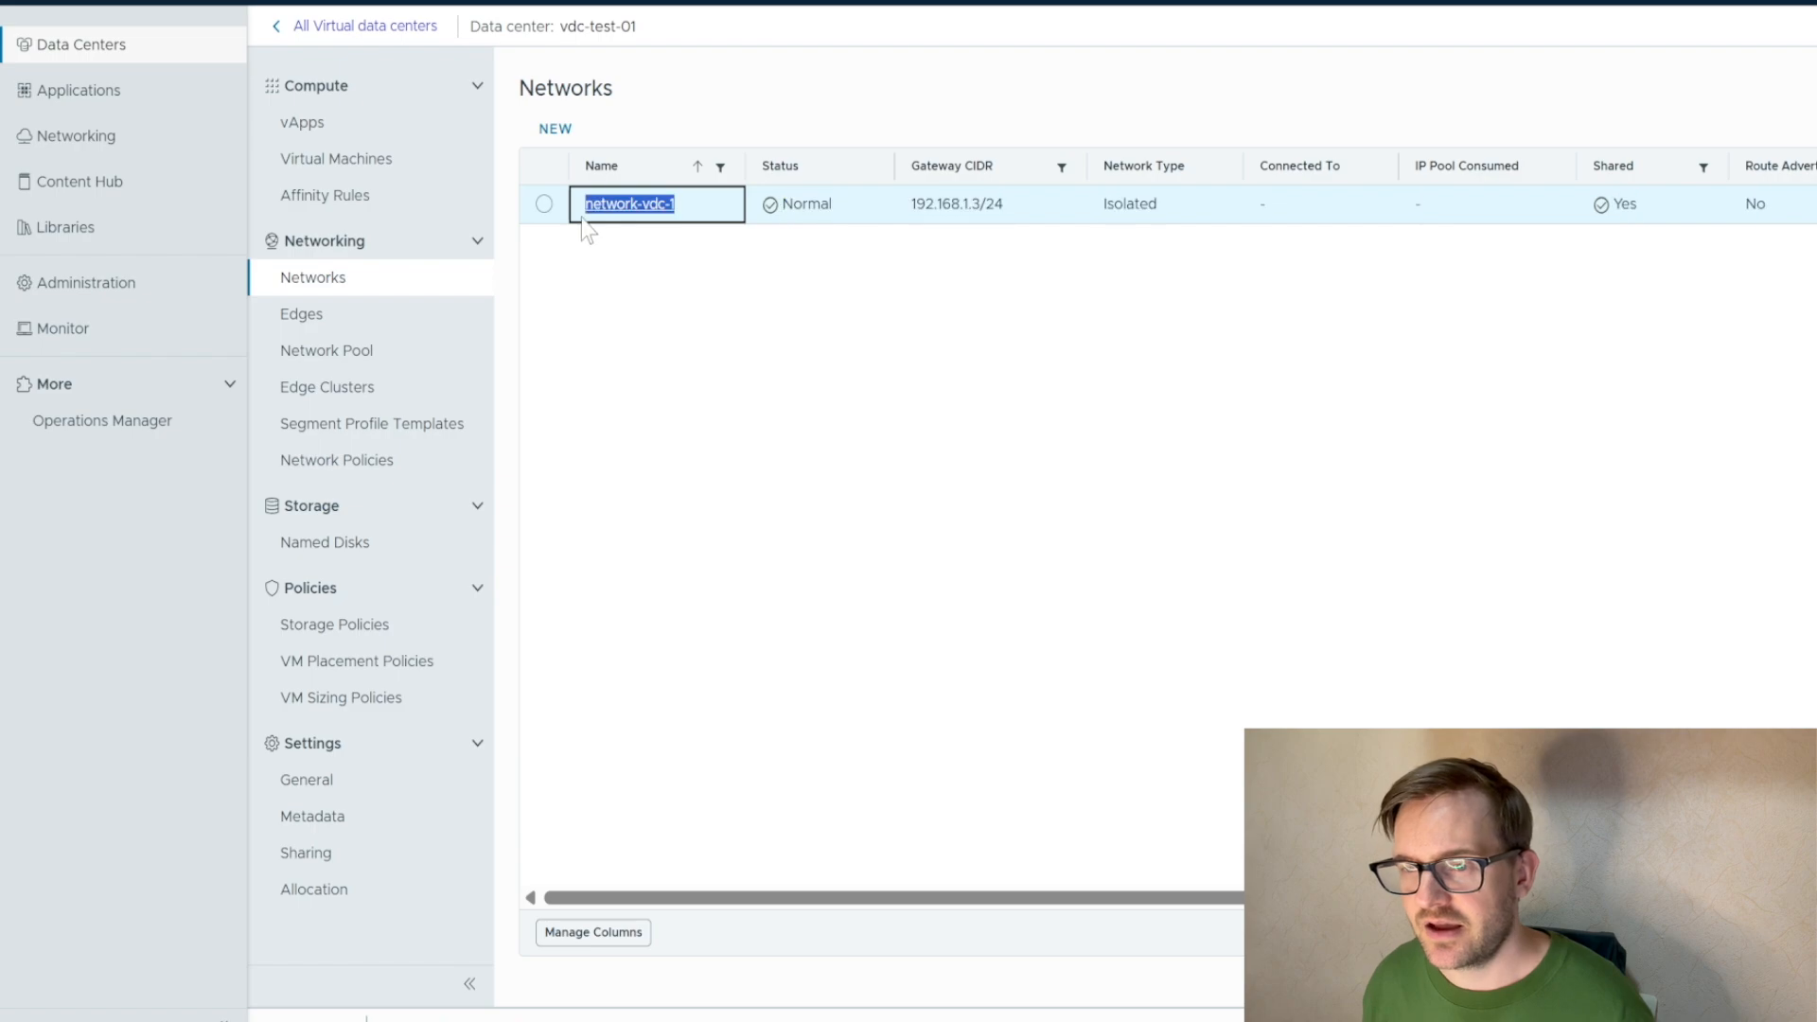
left_click(560, 138)
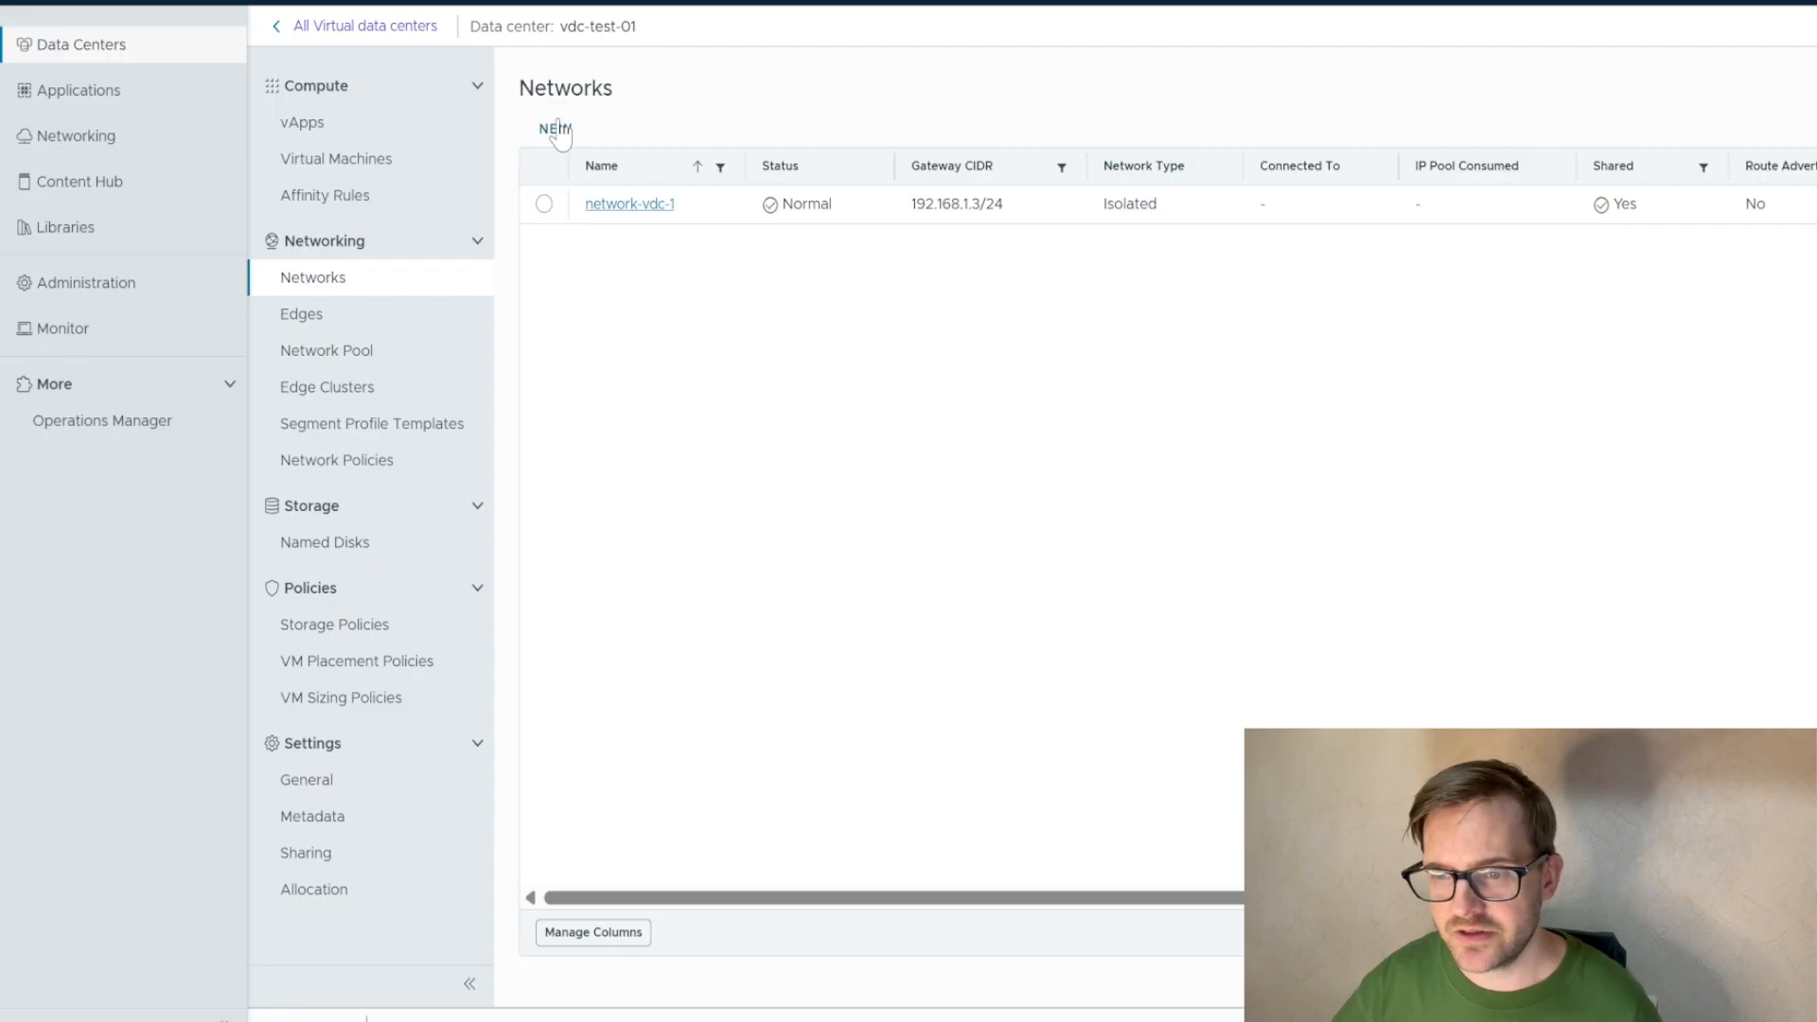
left_click(560, 133)
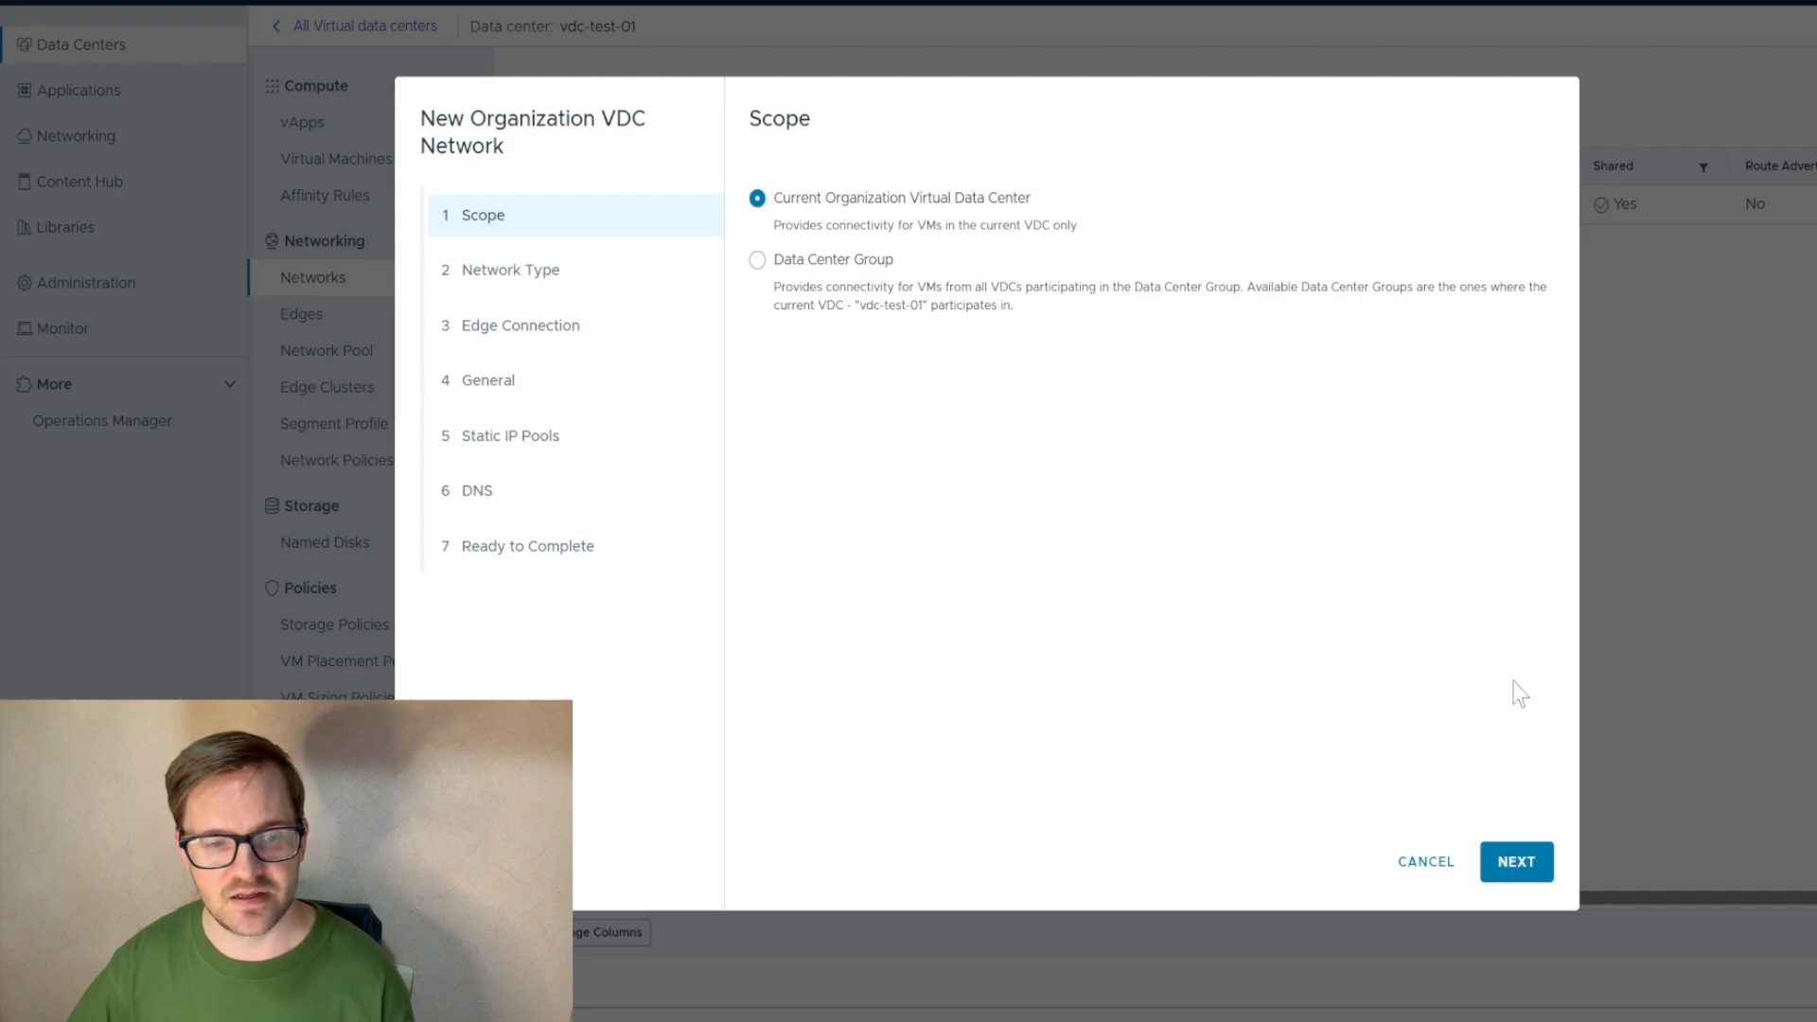
Scope the network to the current organization virtual data center as a Routed type connected to the edge gateway test-edge-01.
left_click(1543, 861)
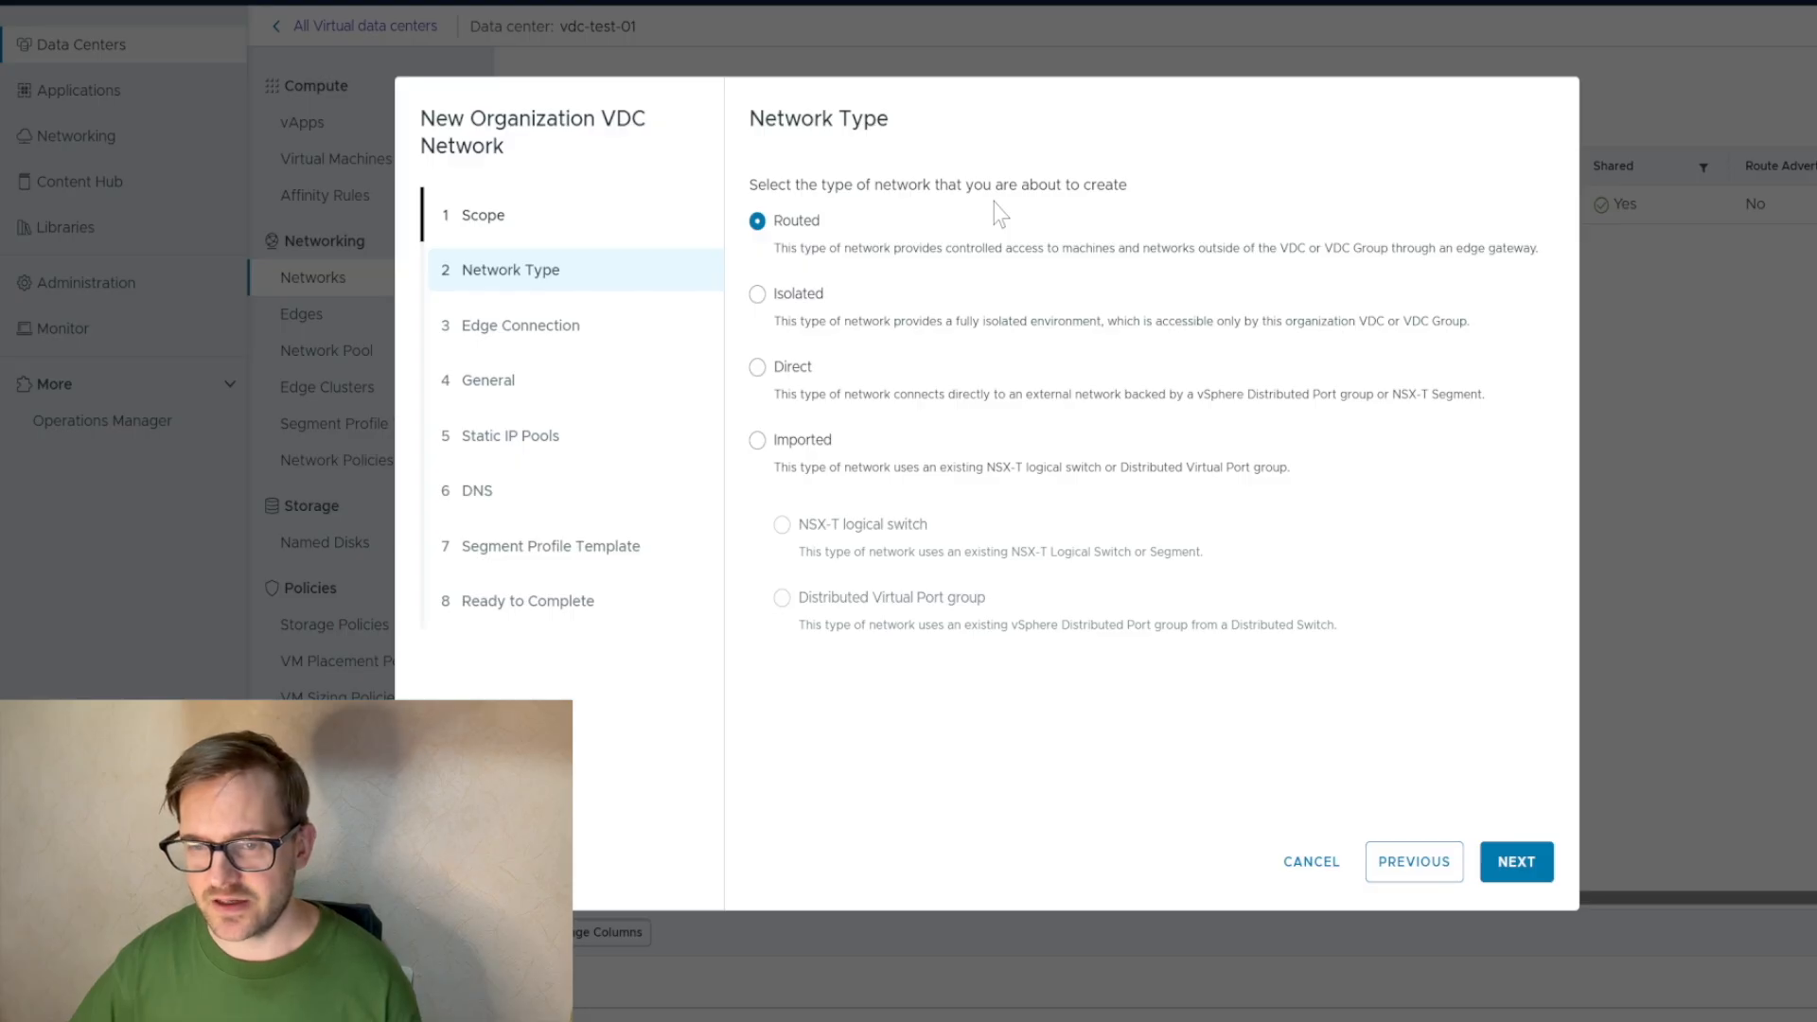
left_click(1512, 861)
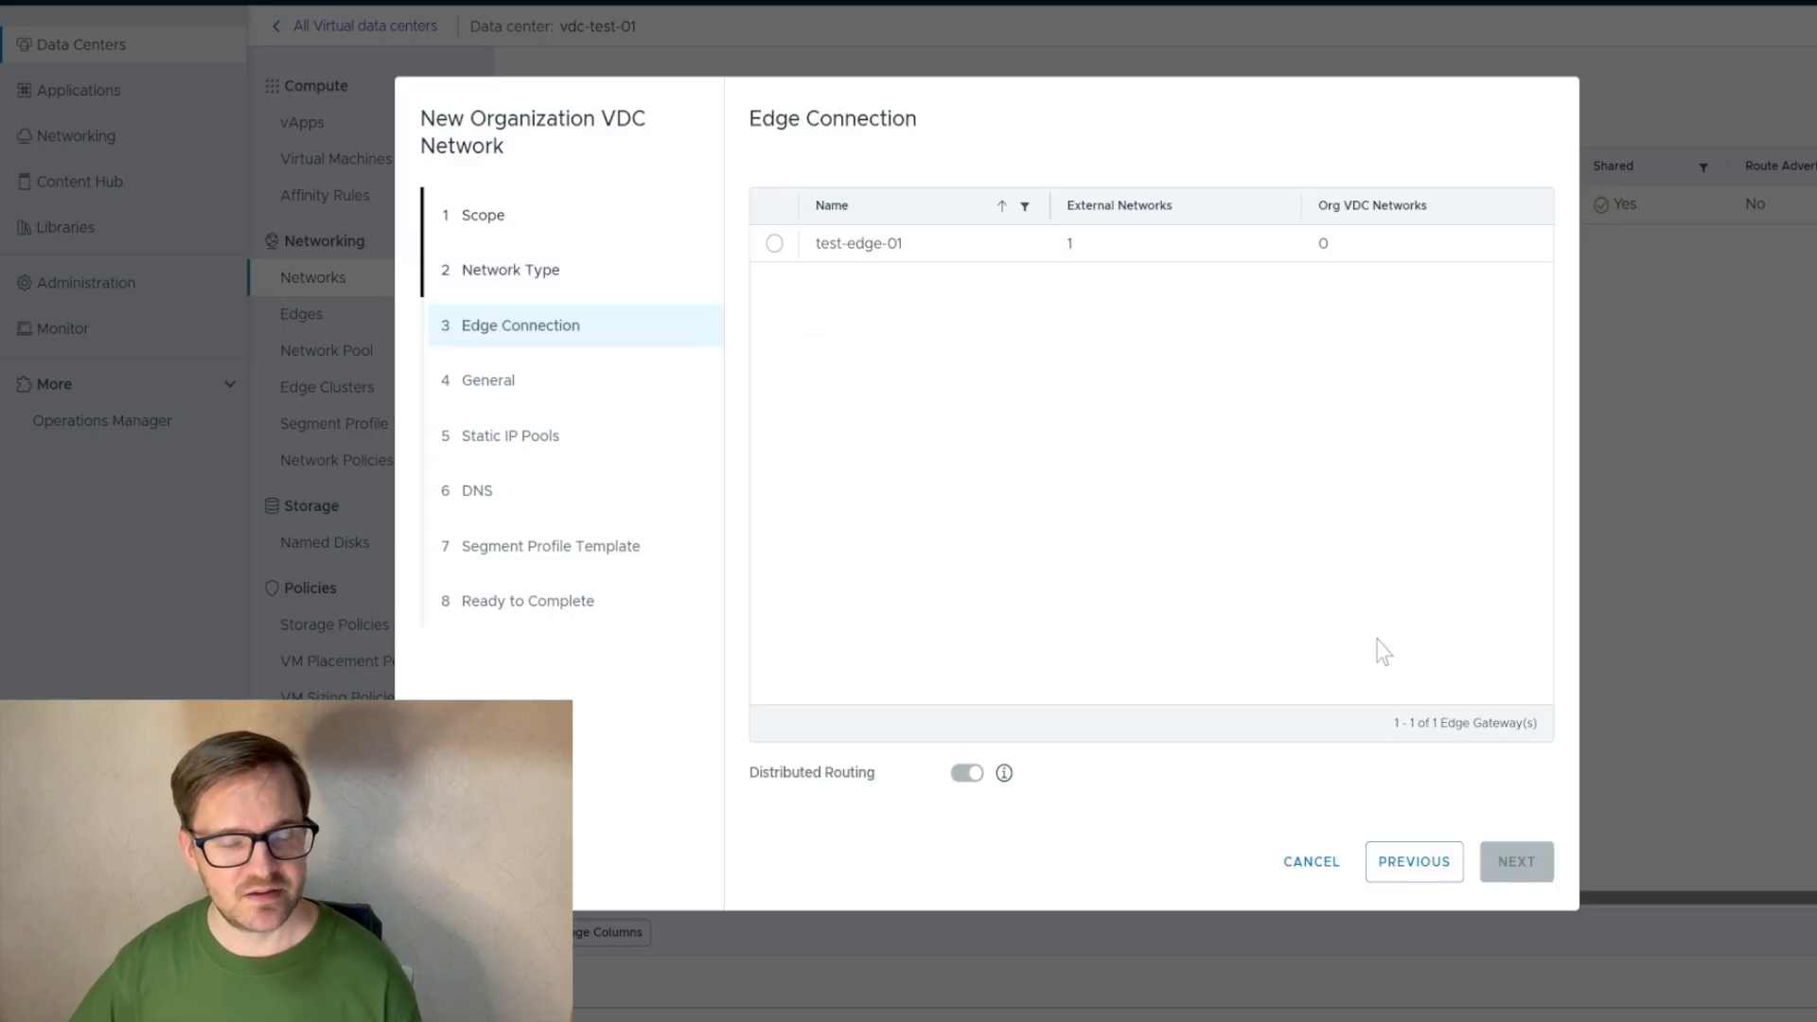
left_click(768, 254)
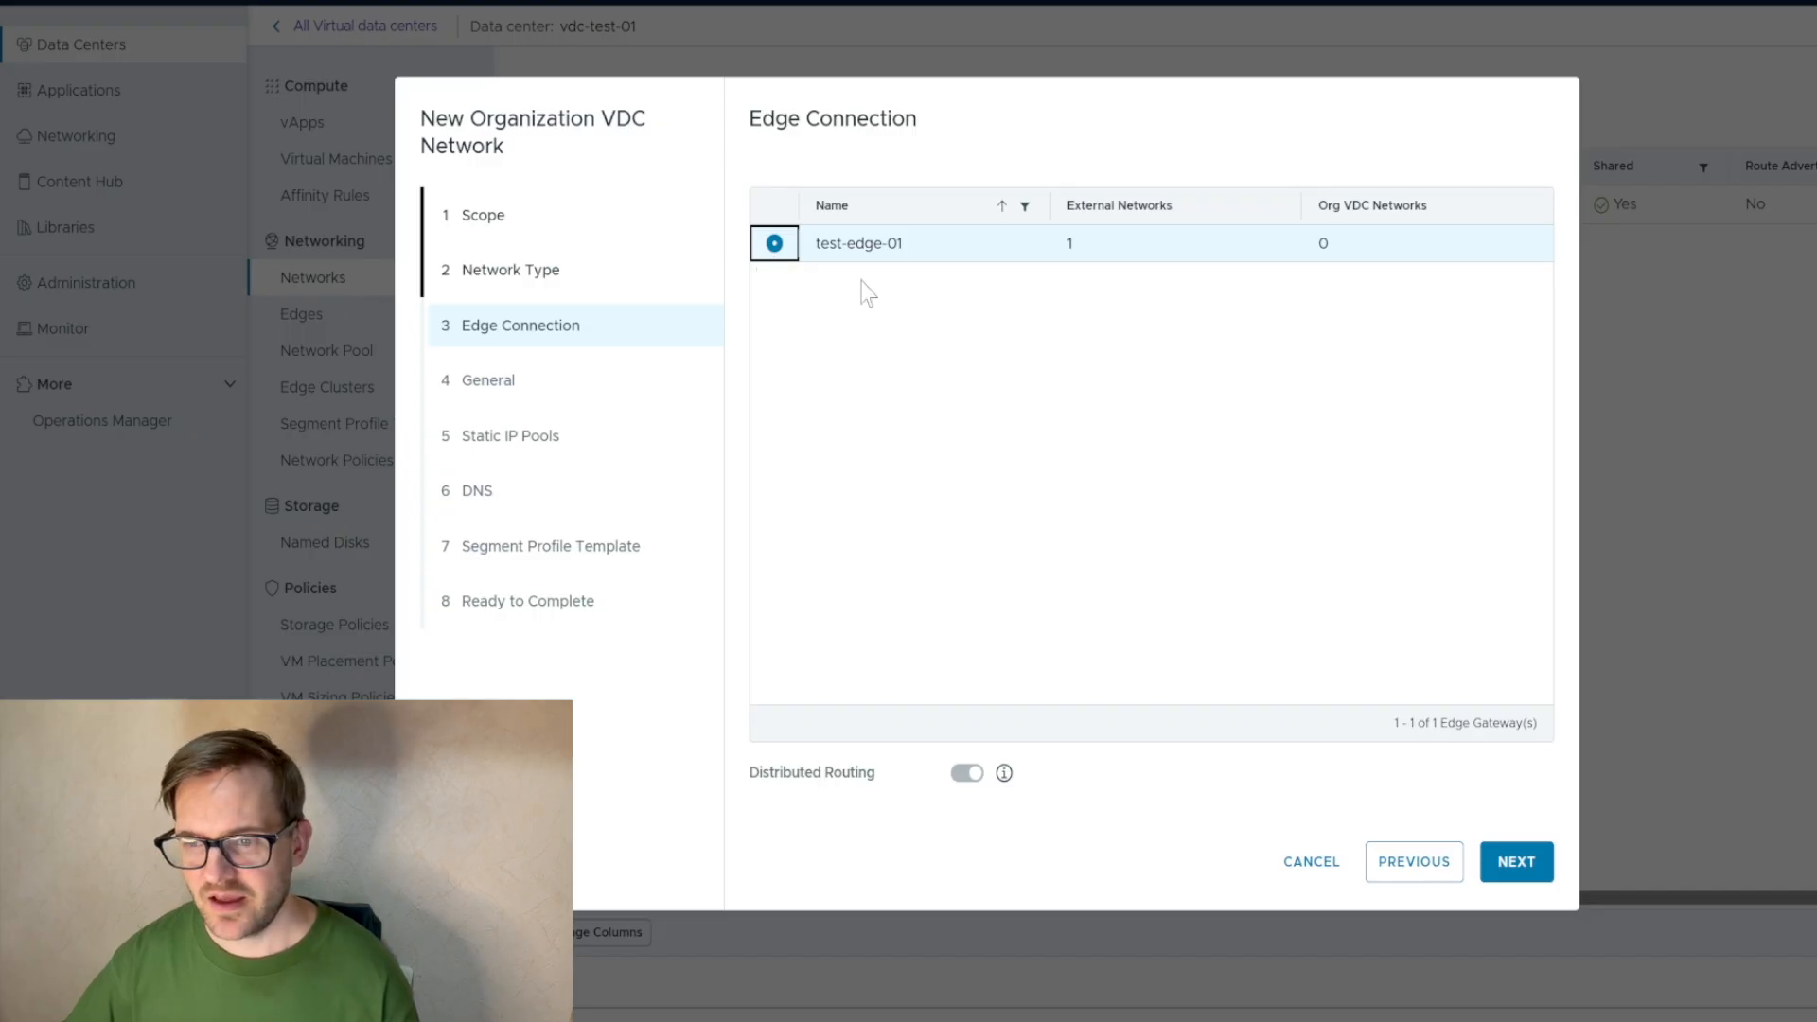
left_click(1519, 864)
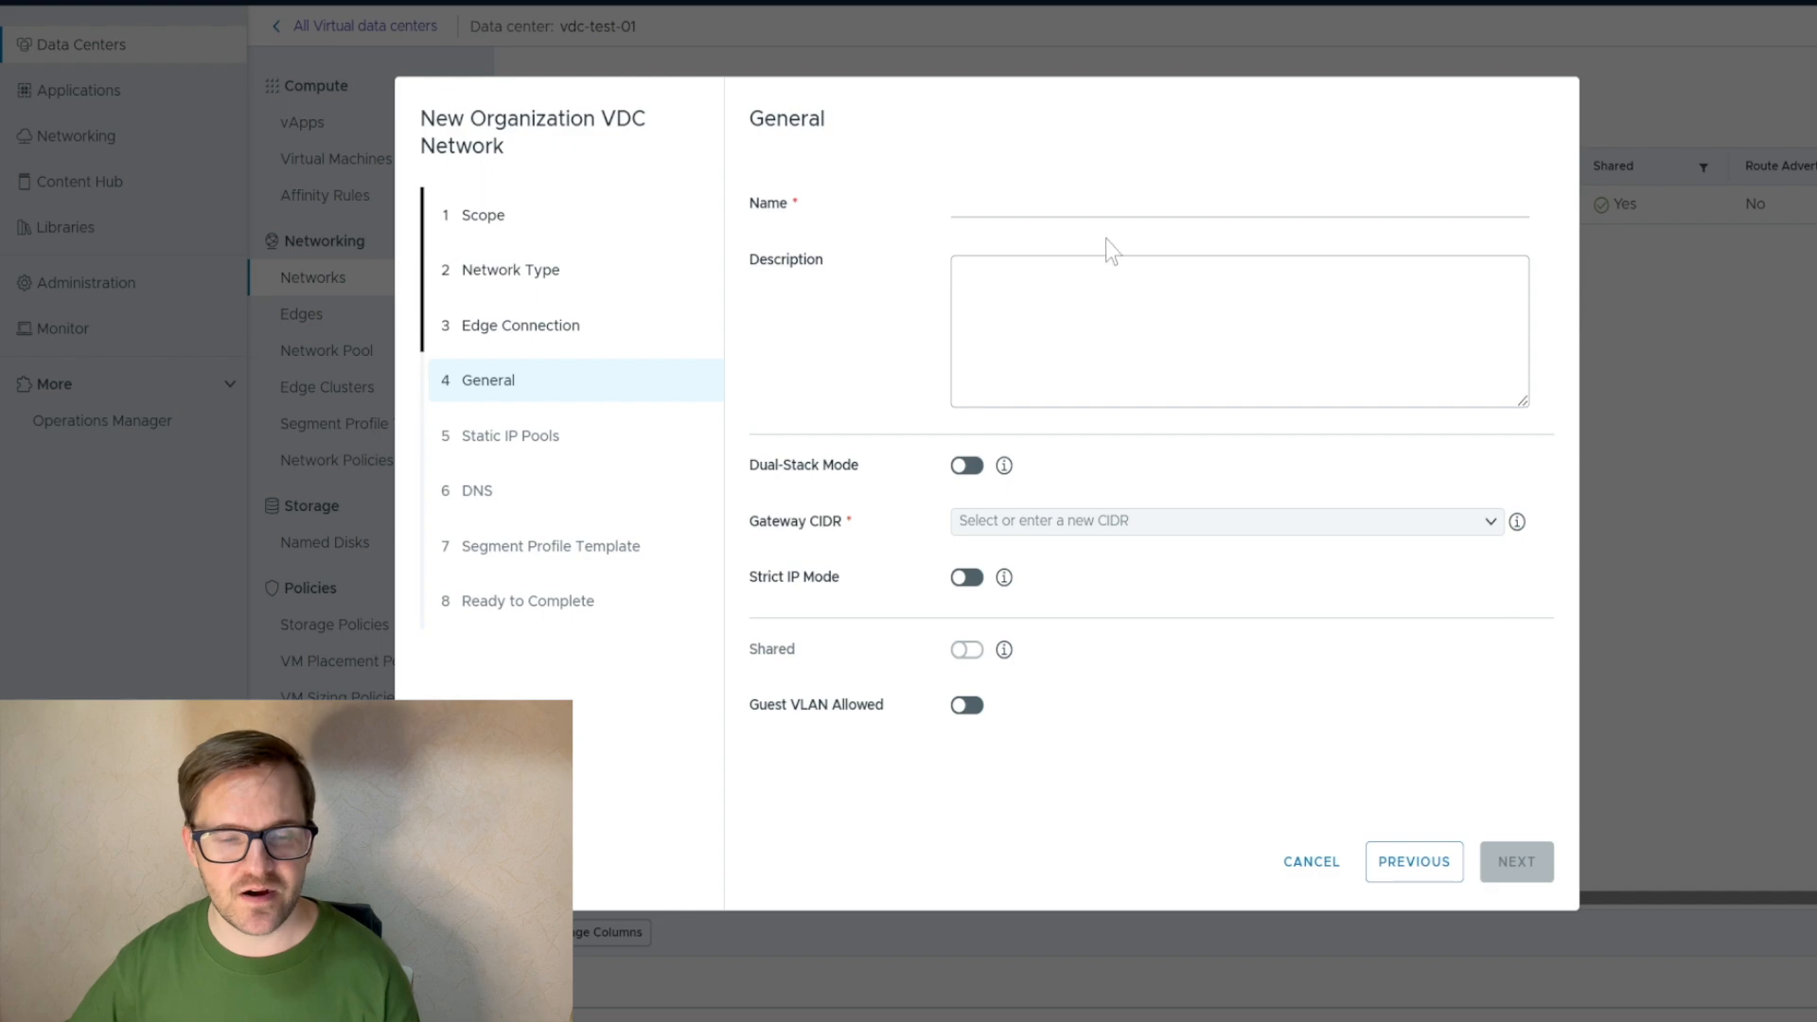
Name the new network network-routed-vdc-1, reusing the copied network name as its base.
left_click(1108, 204)
type("network-vdc-1")
key("Left")
key("Left")
key("Left")
key("Left")
key("Left")
key("Left")
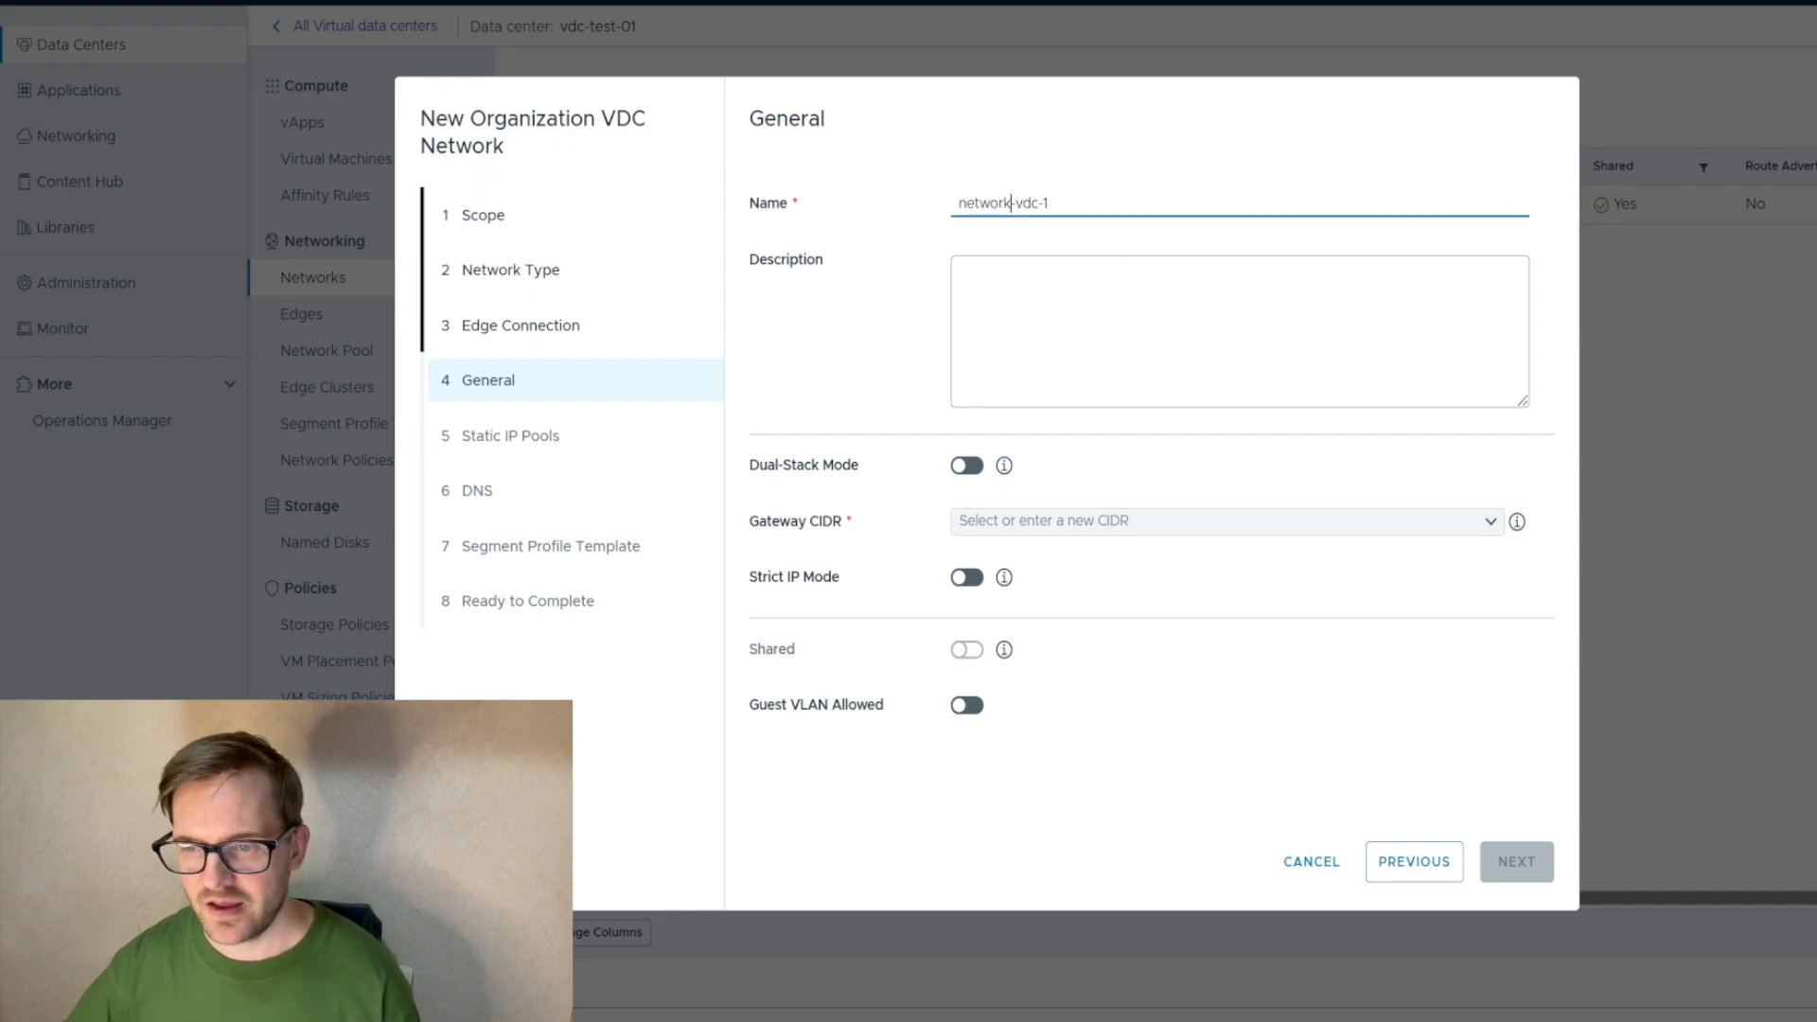
type("-routed-")
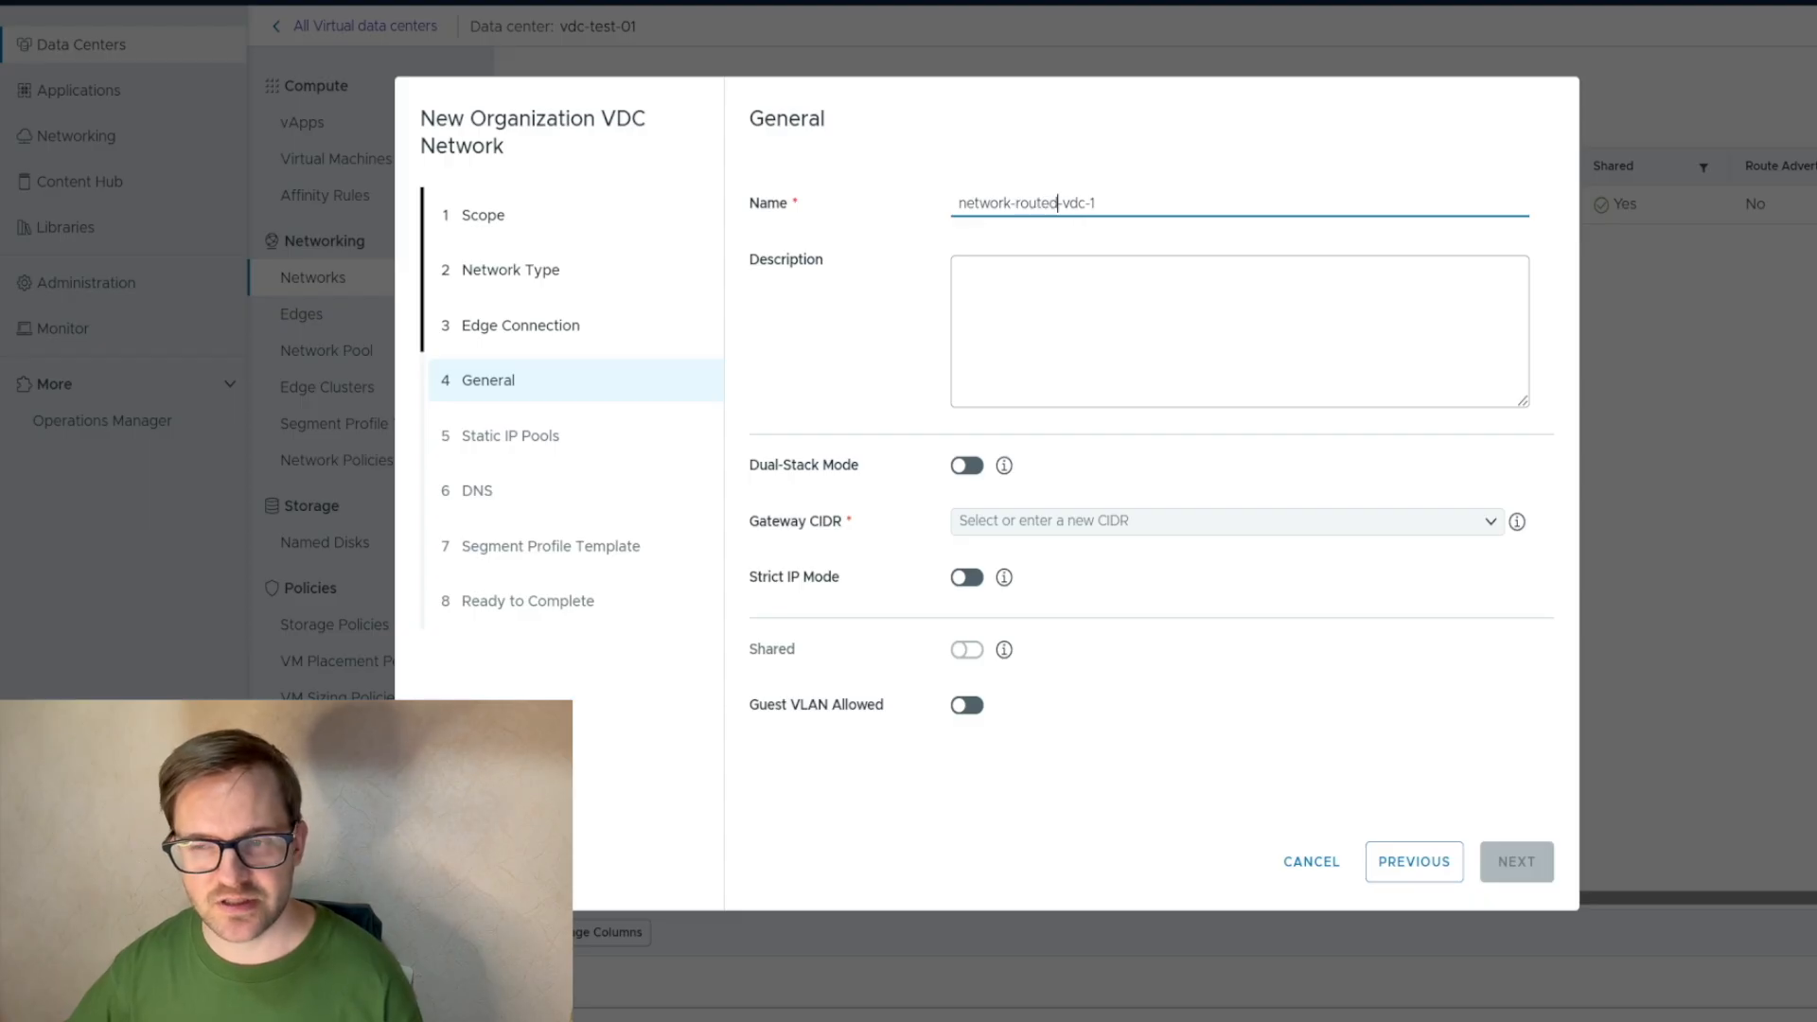
Set the gateway CIDR to 192.169.8.1/24, check the field's help text, and accept the general settings.
left_click(1156, 521)
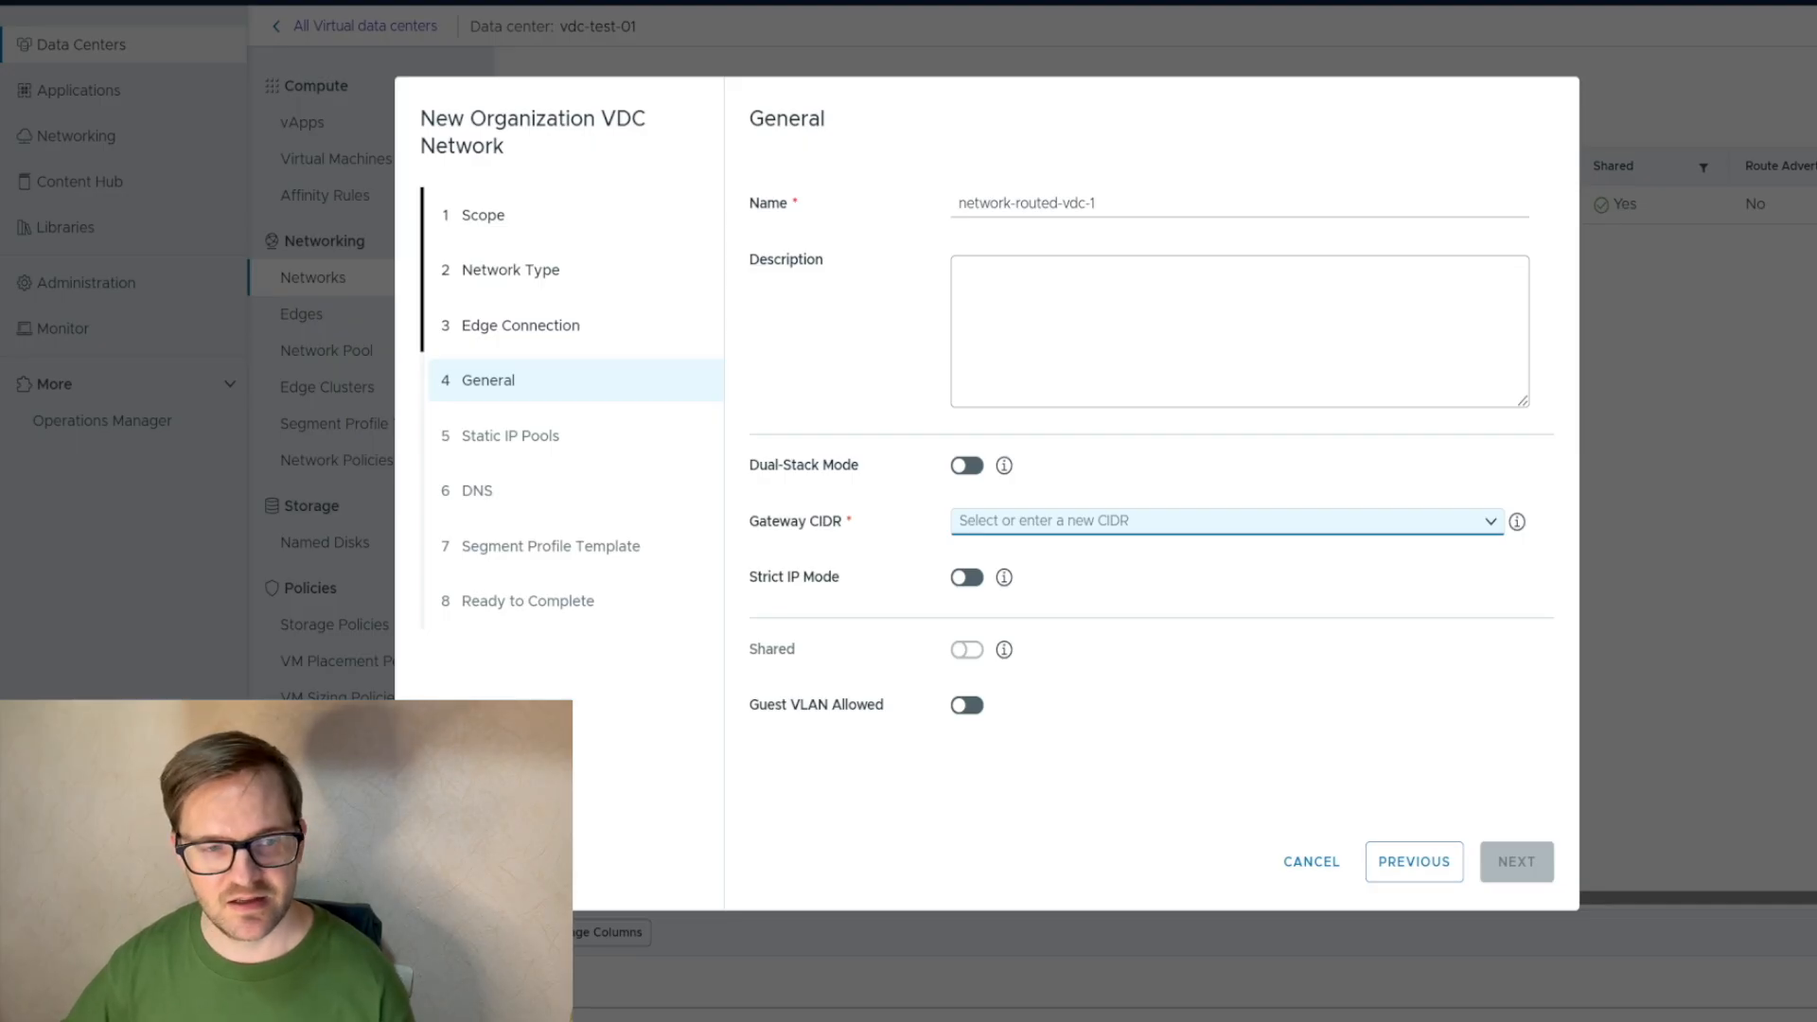
type("192.16")
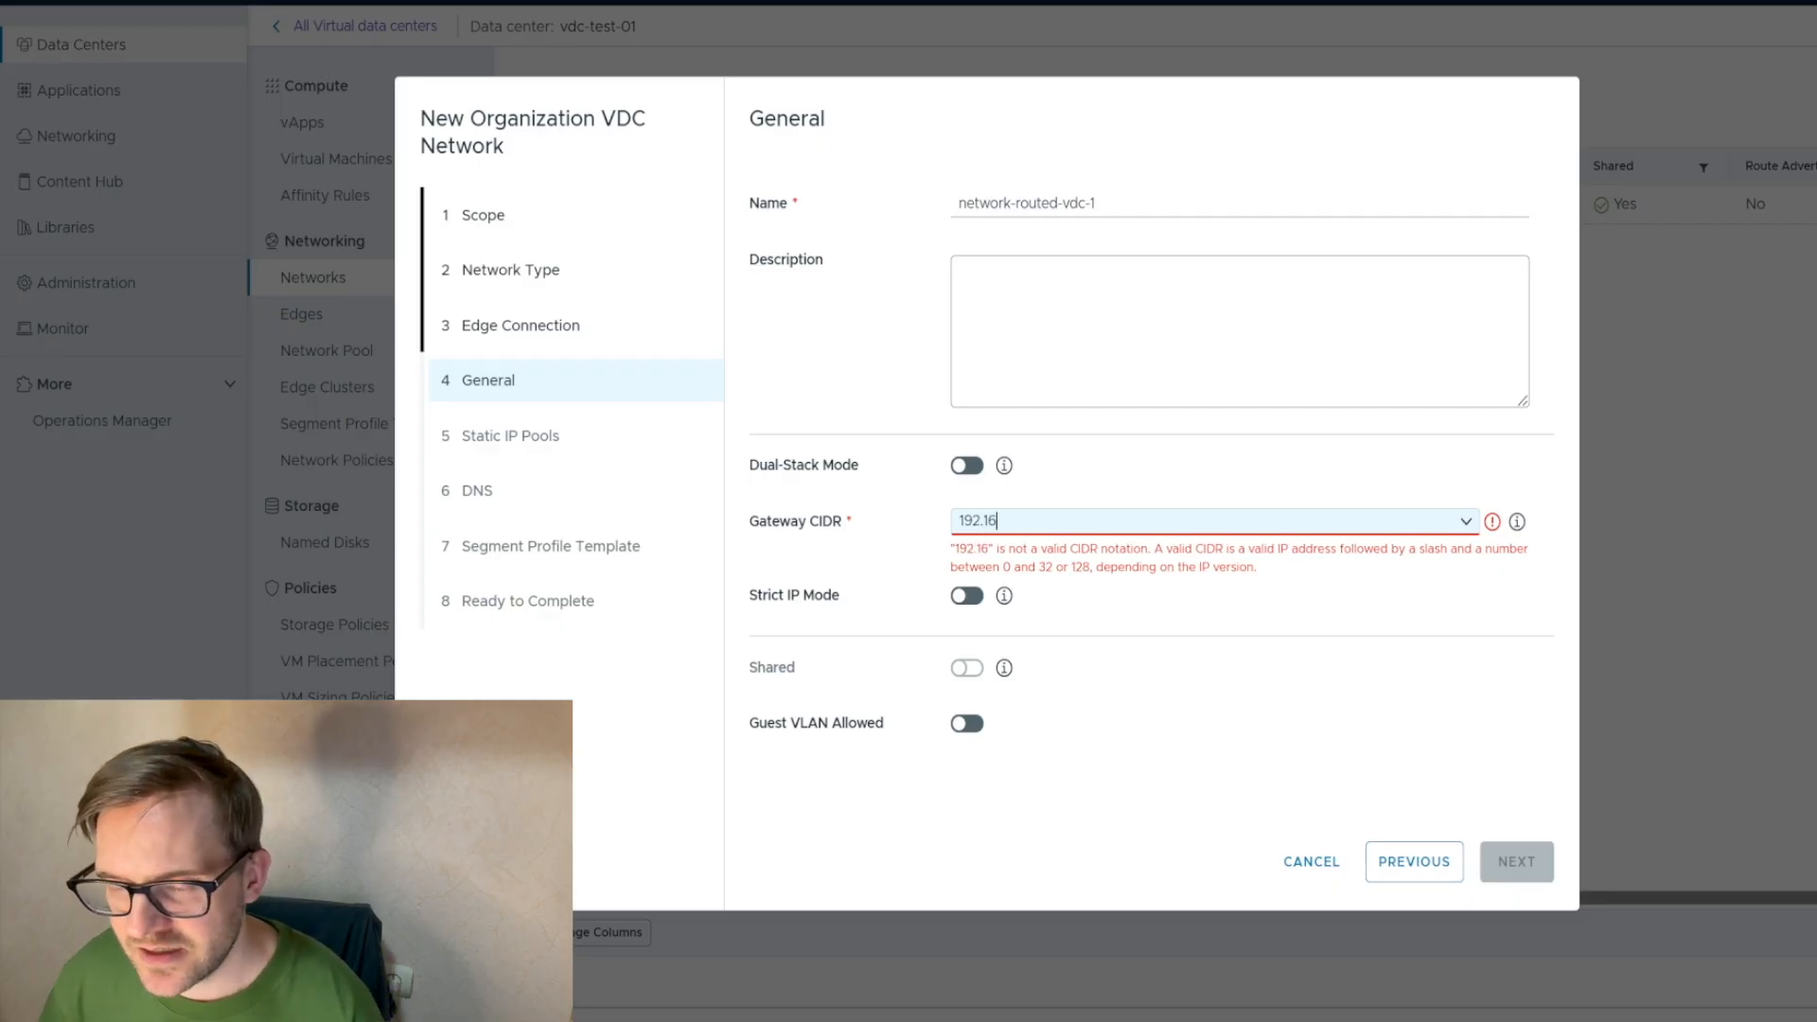
type("9.8.1")
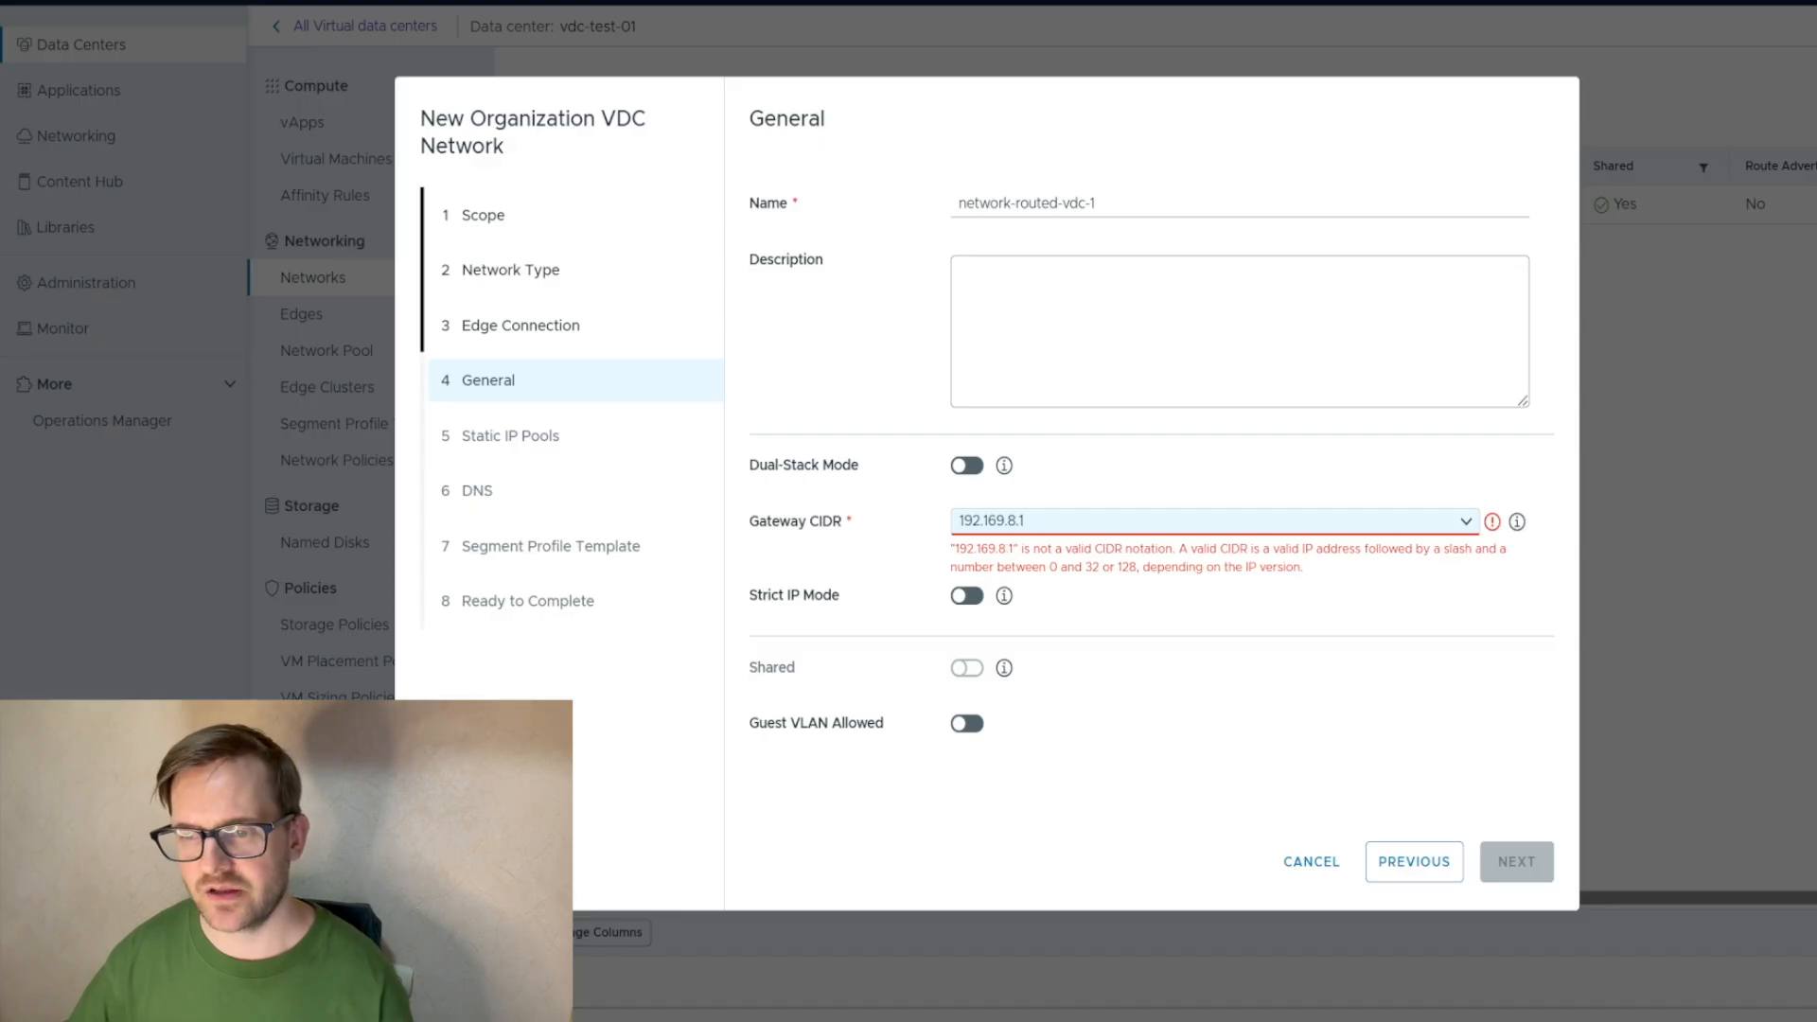
type("/")
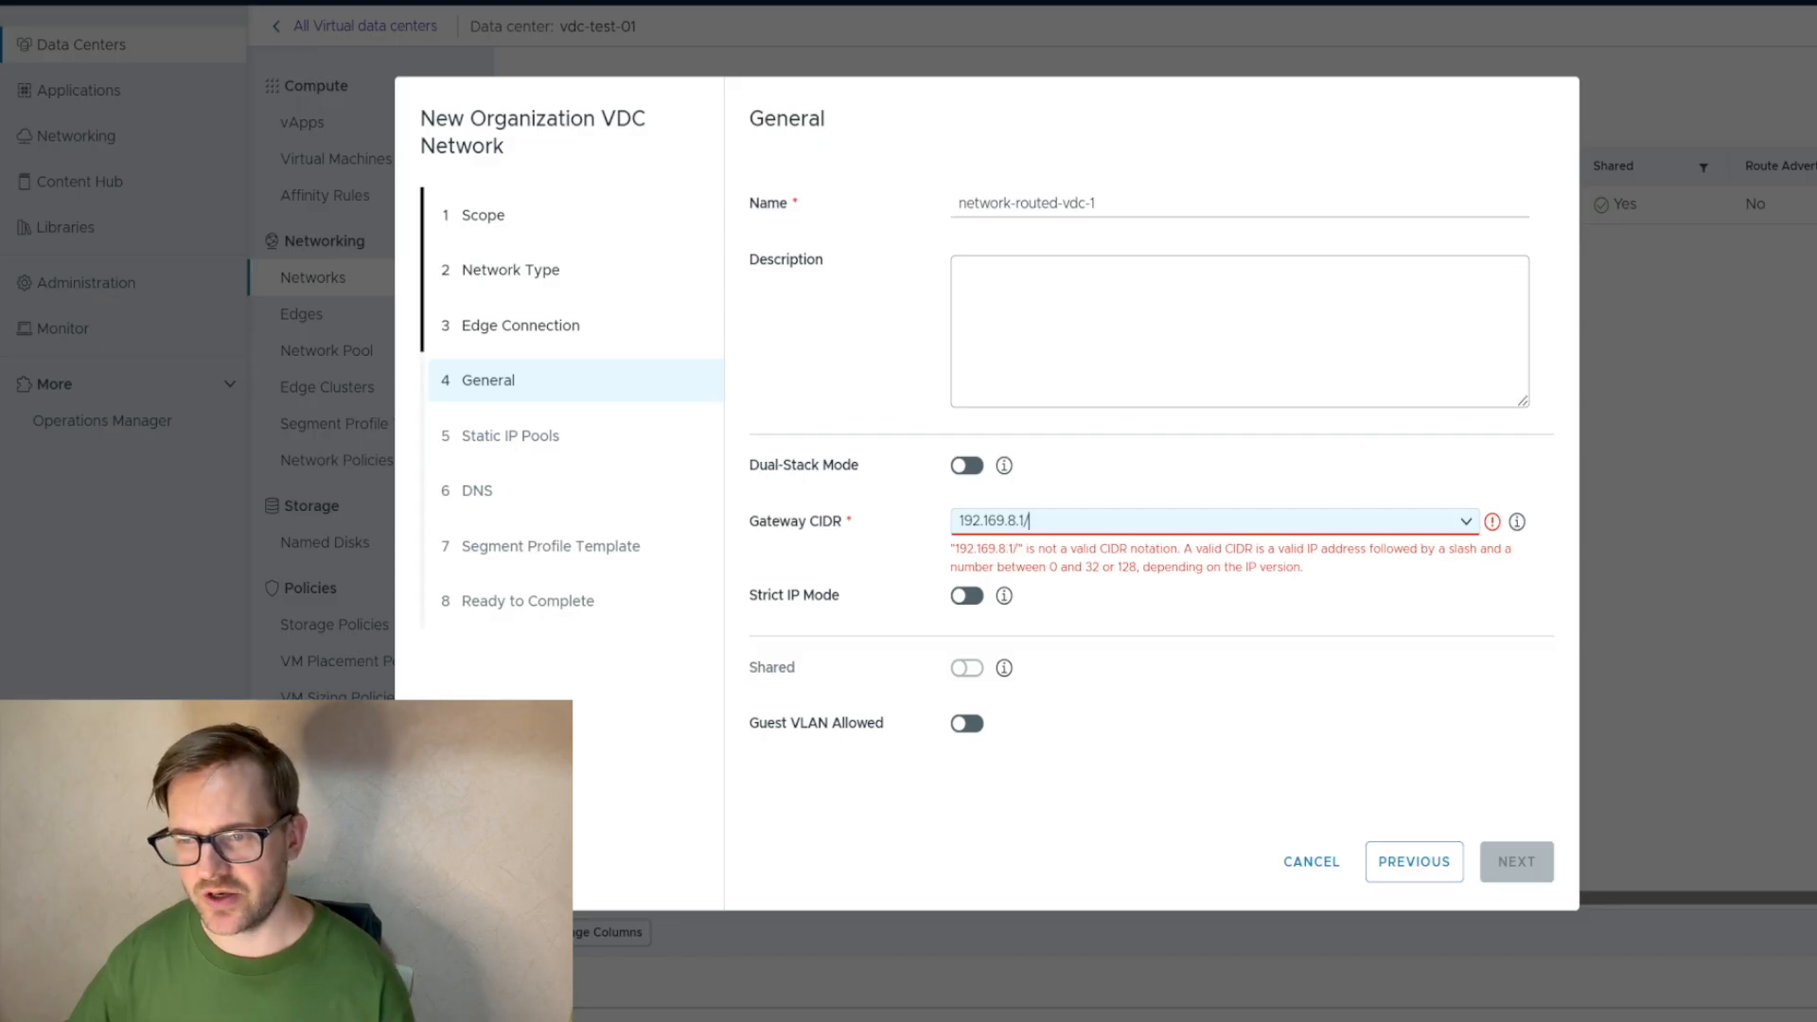
type("24")
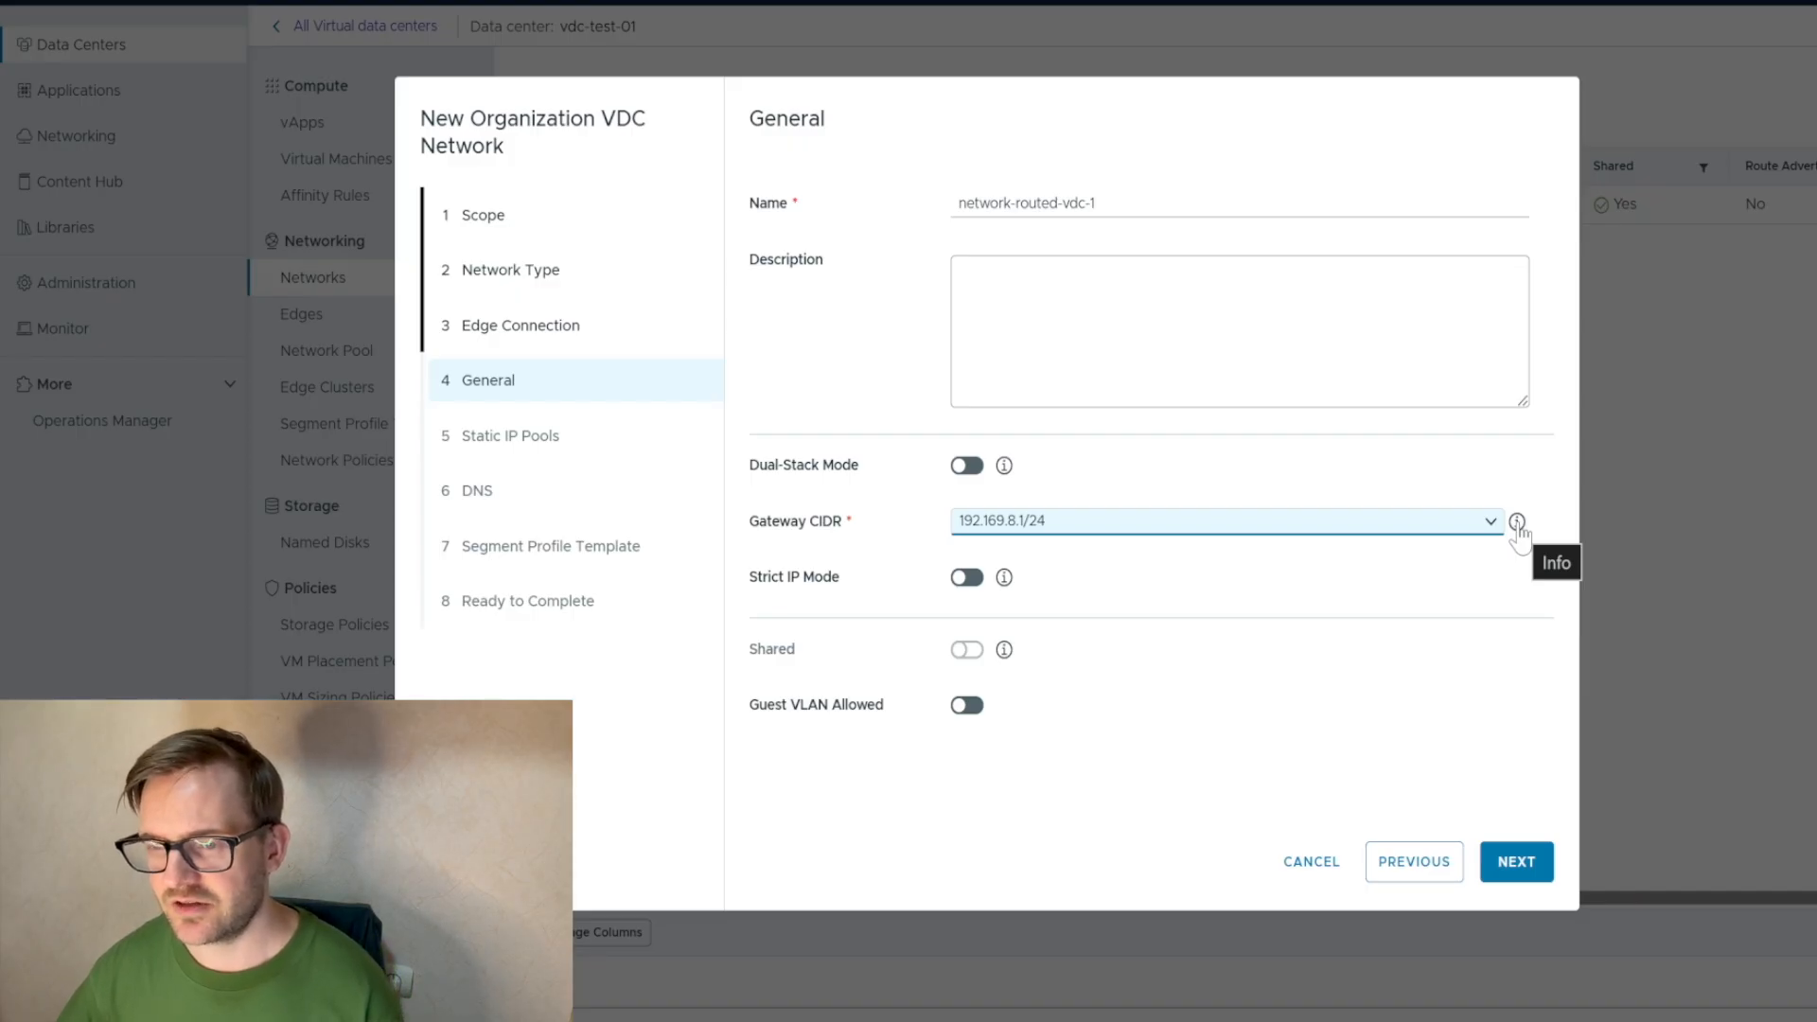
left_click(1518, 526)
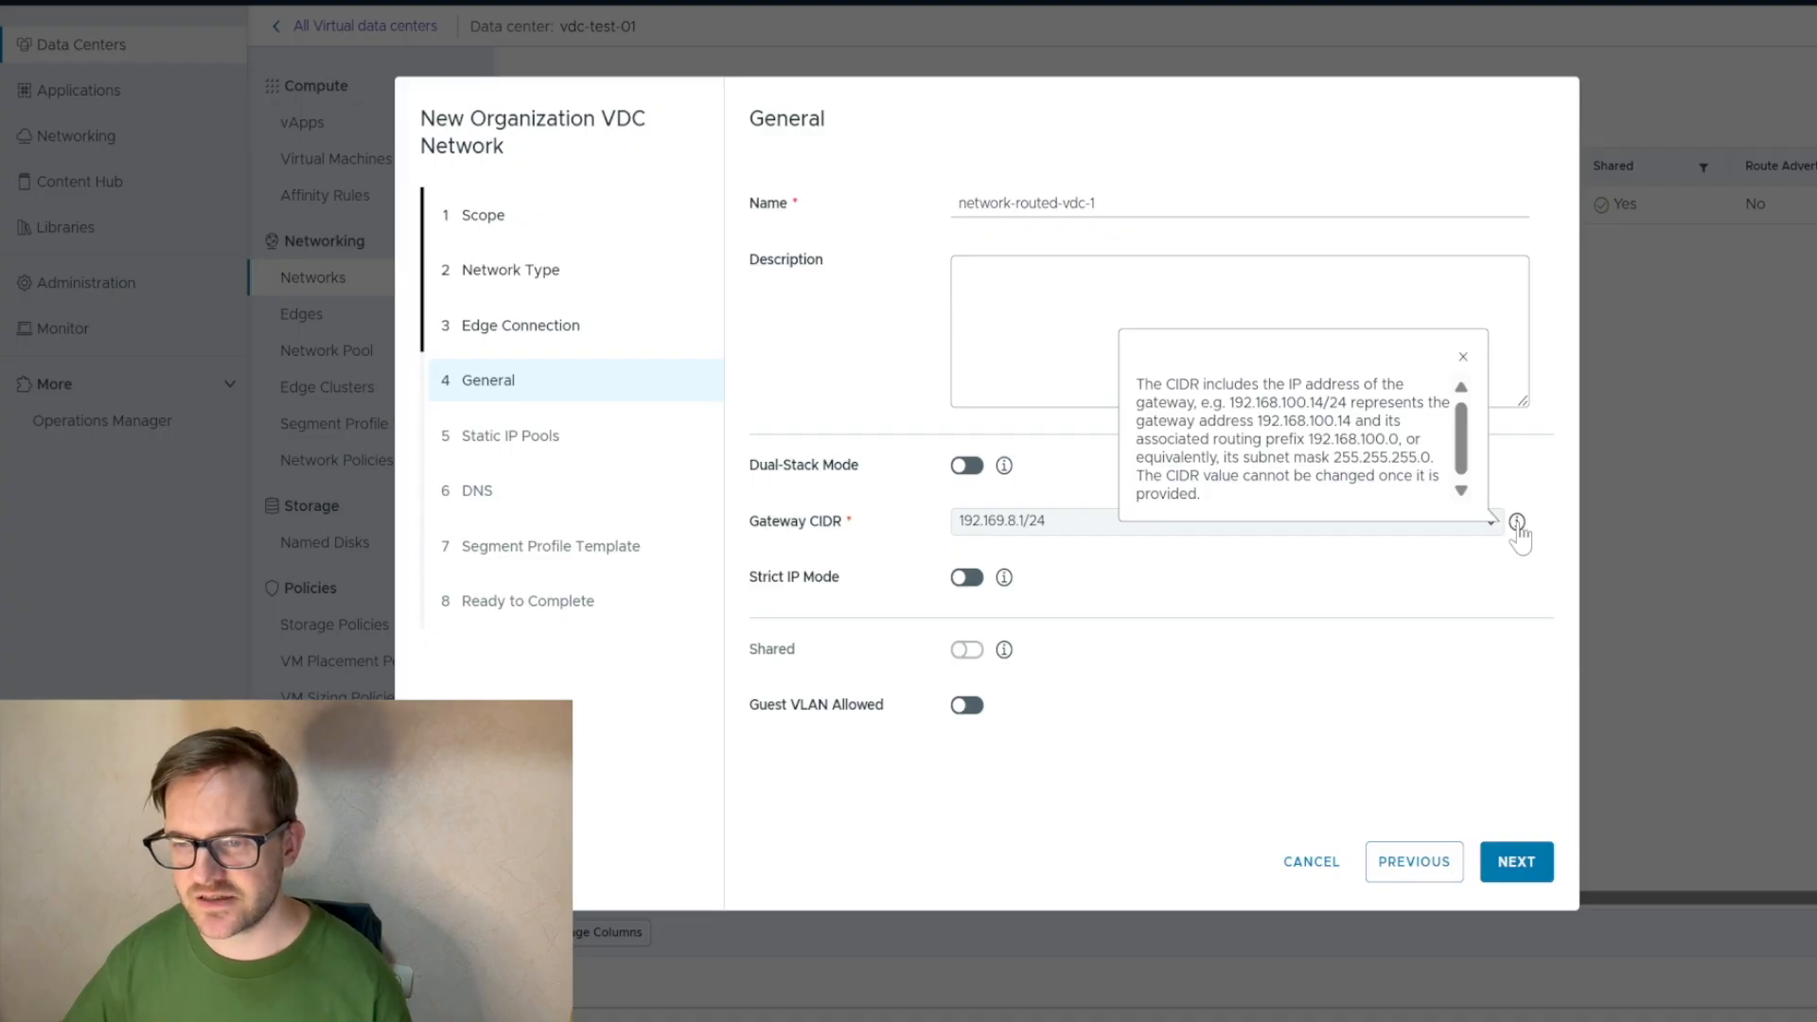
left_click(1517, 861)
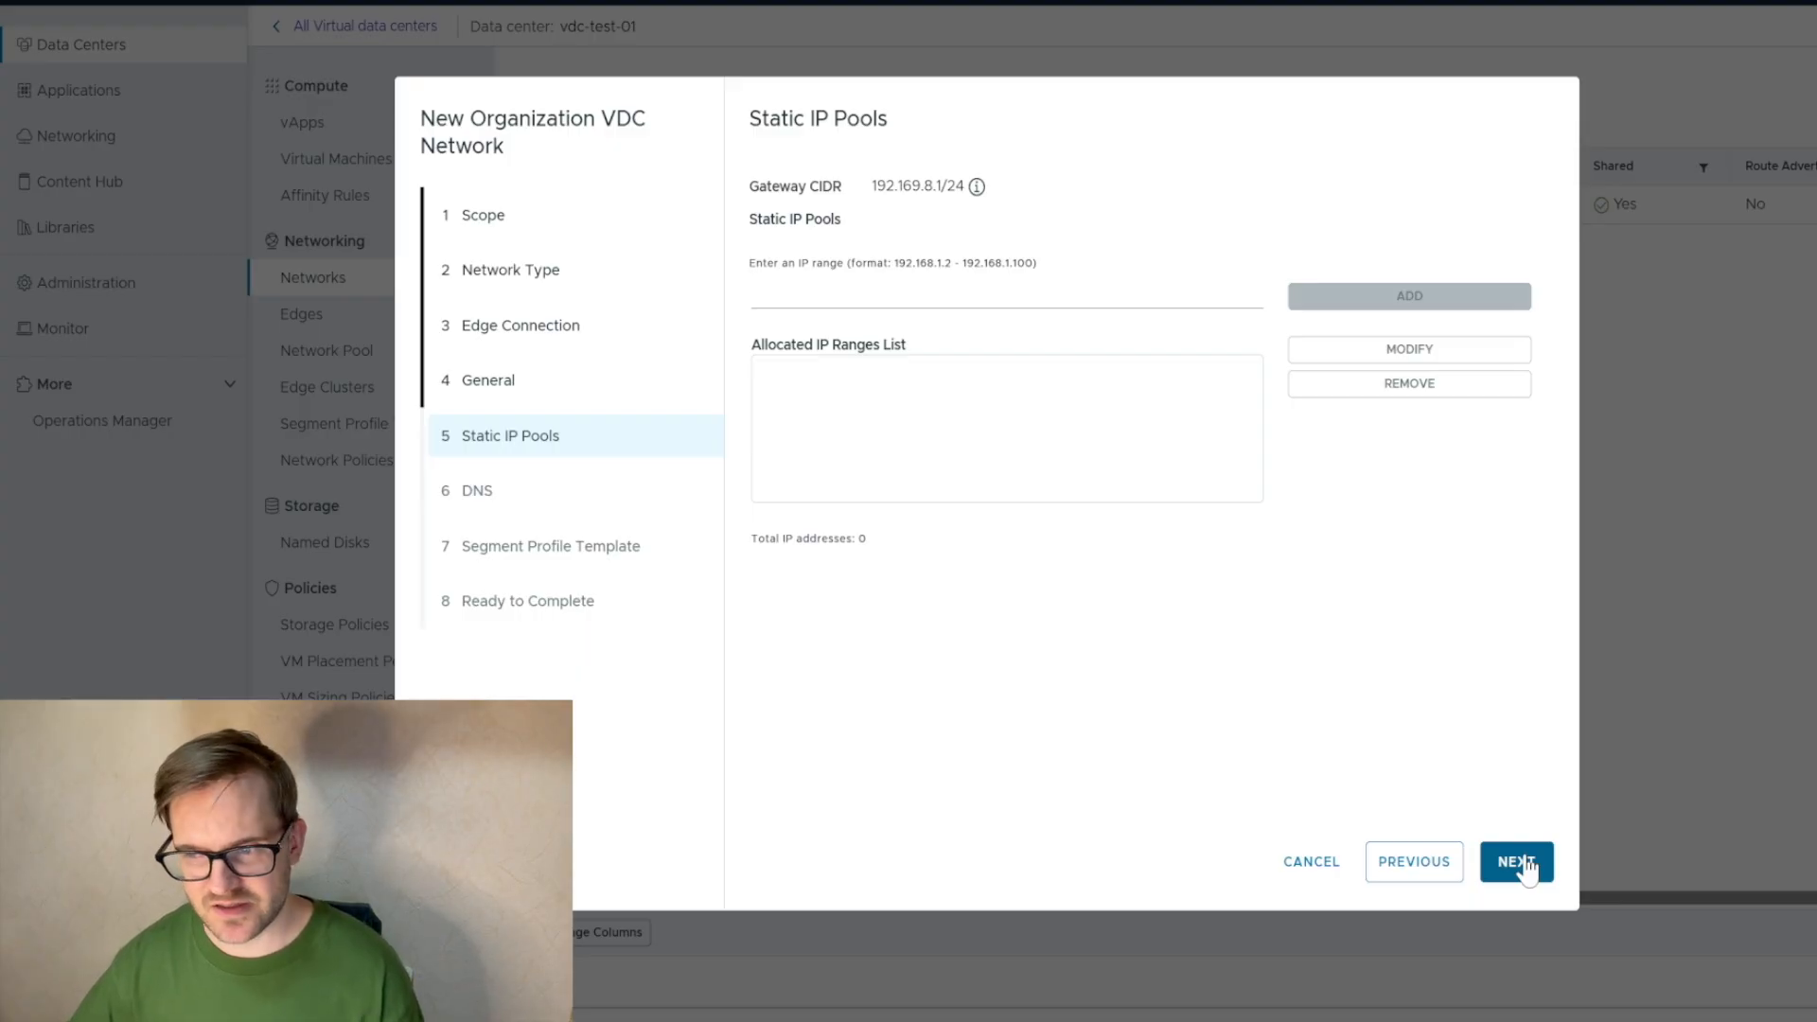
Leave static IP pools, DNS and the segment profile template unset, and finish creating the network.
left_click(1524, 869)
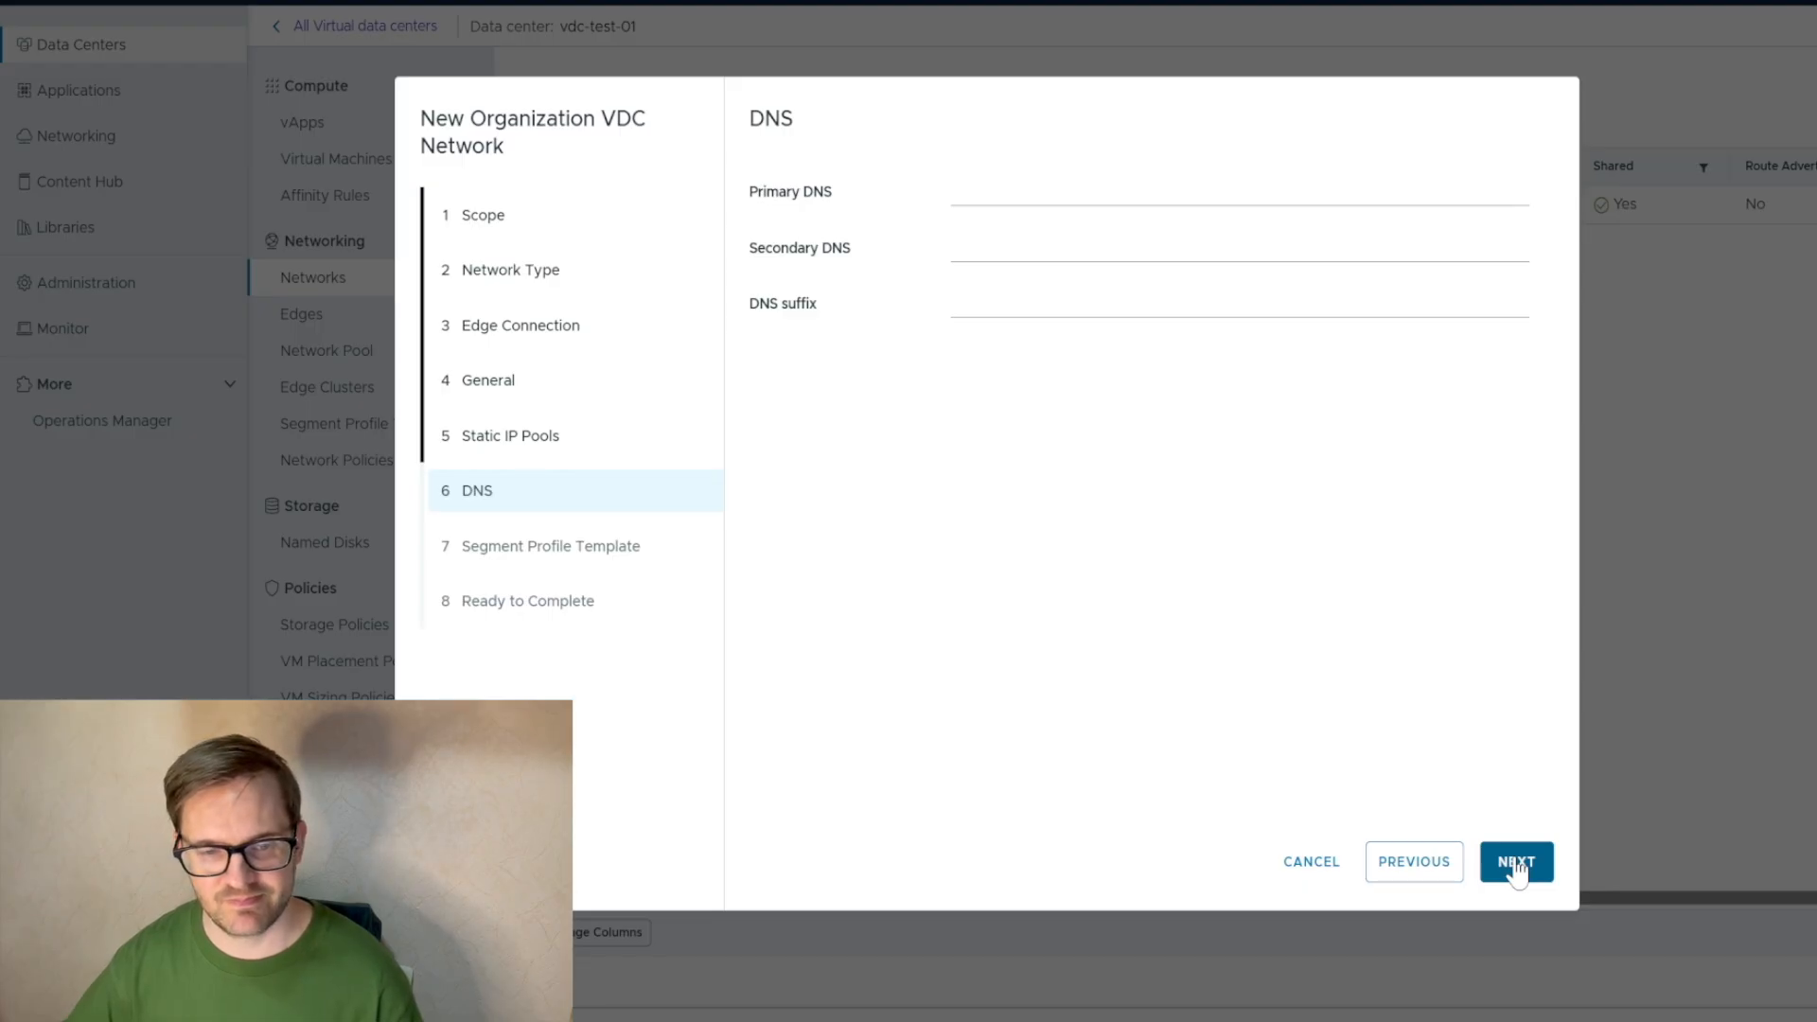
left_click(1518, 872)
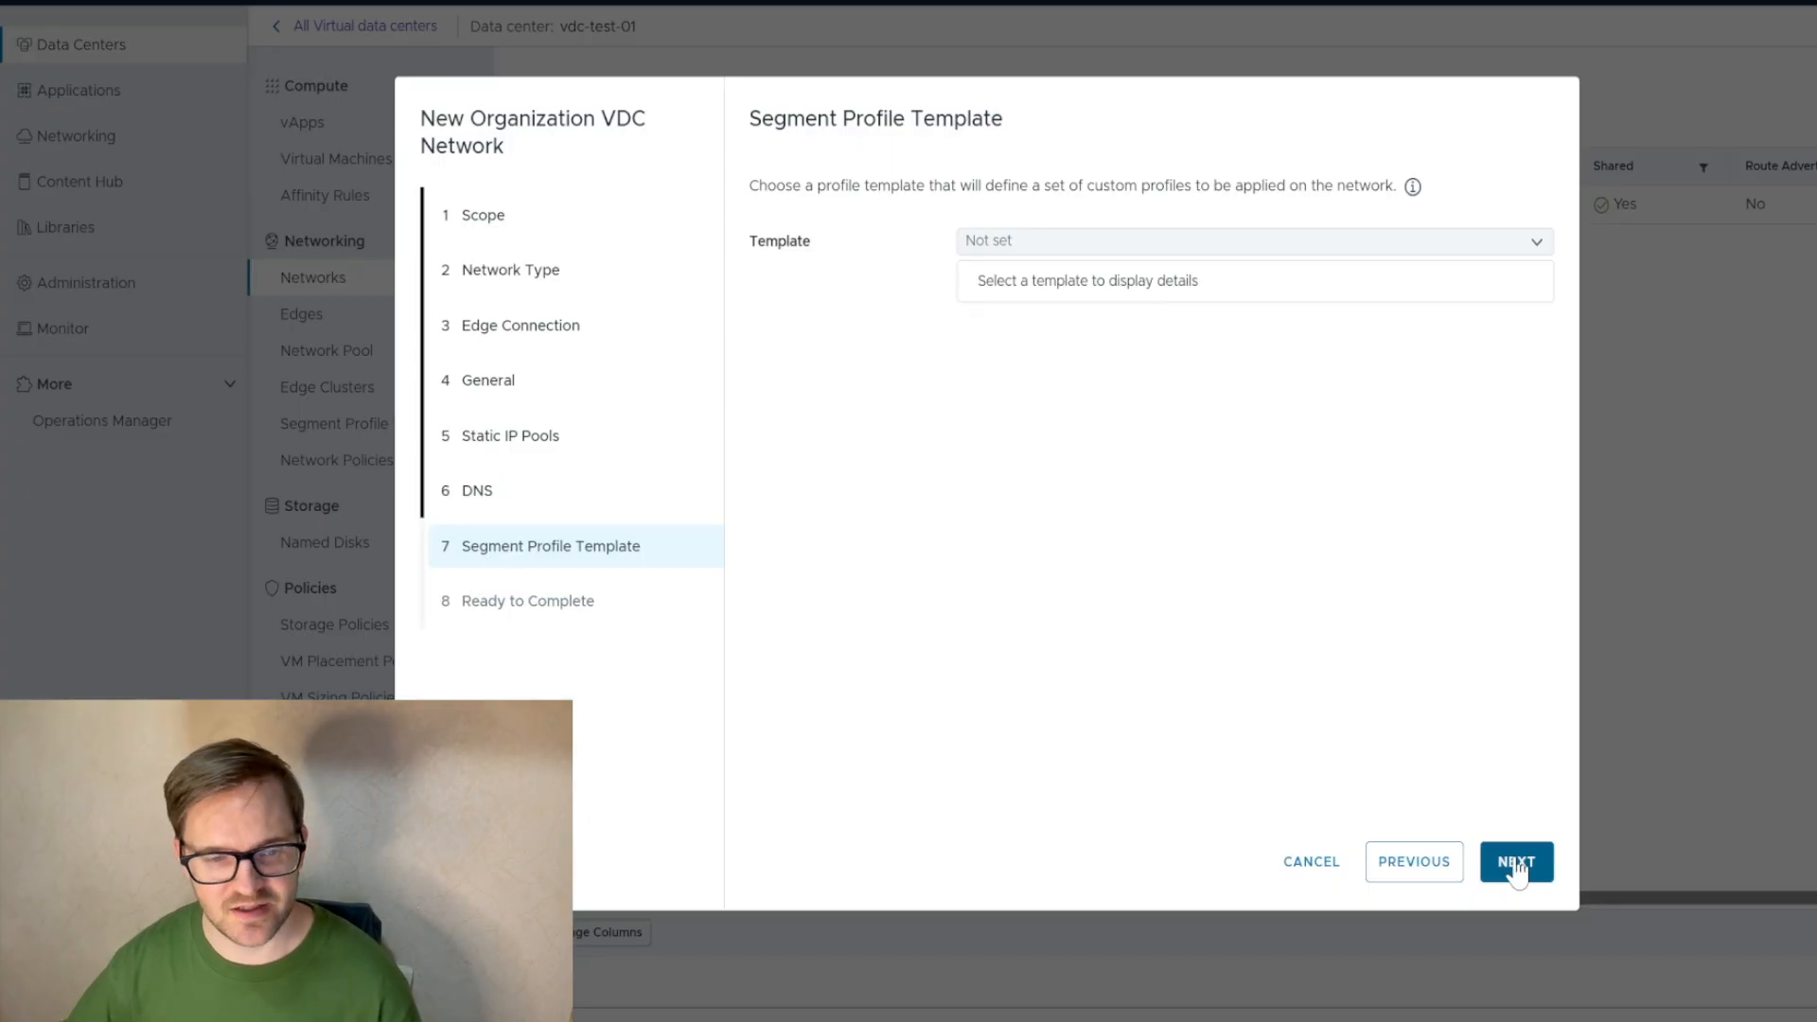
left_click(1518, 863)
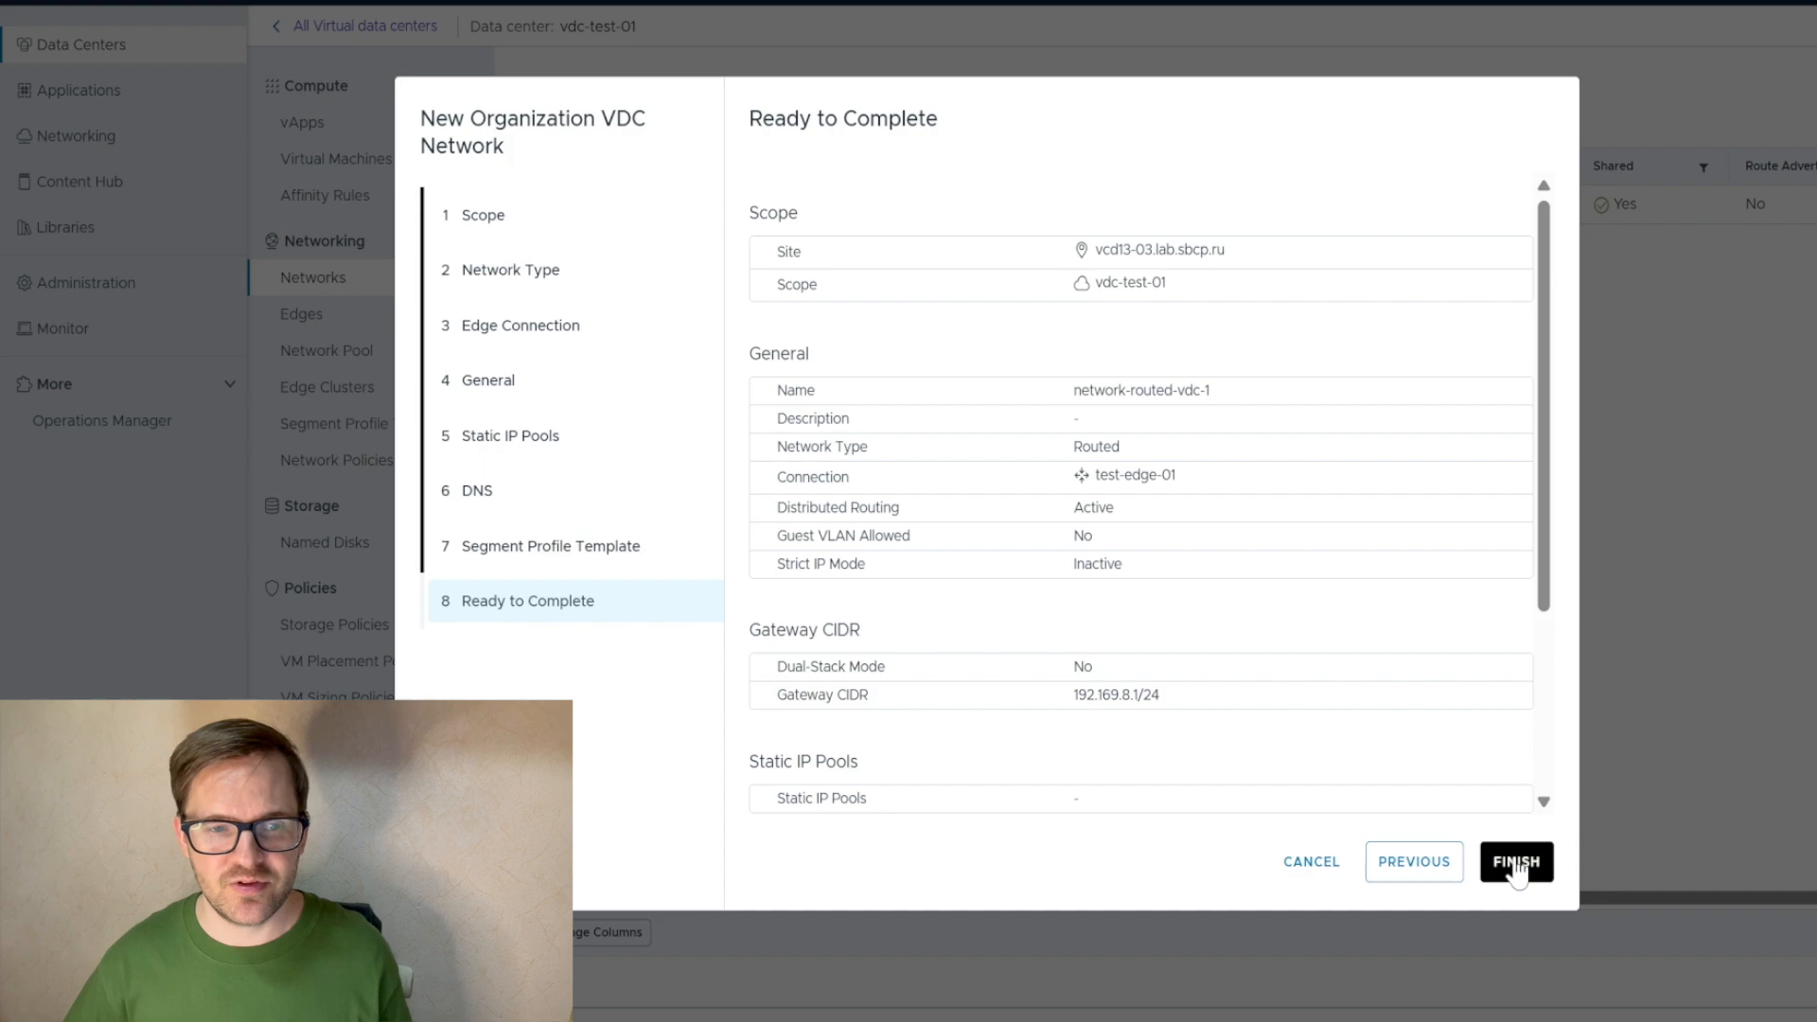
left_click(1516, 863)
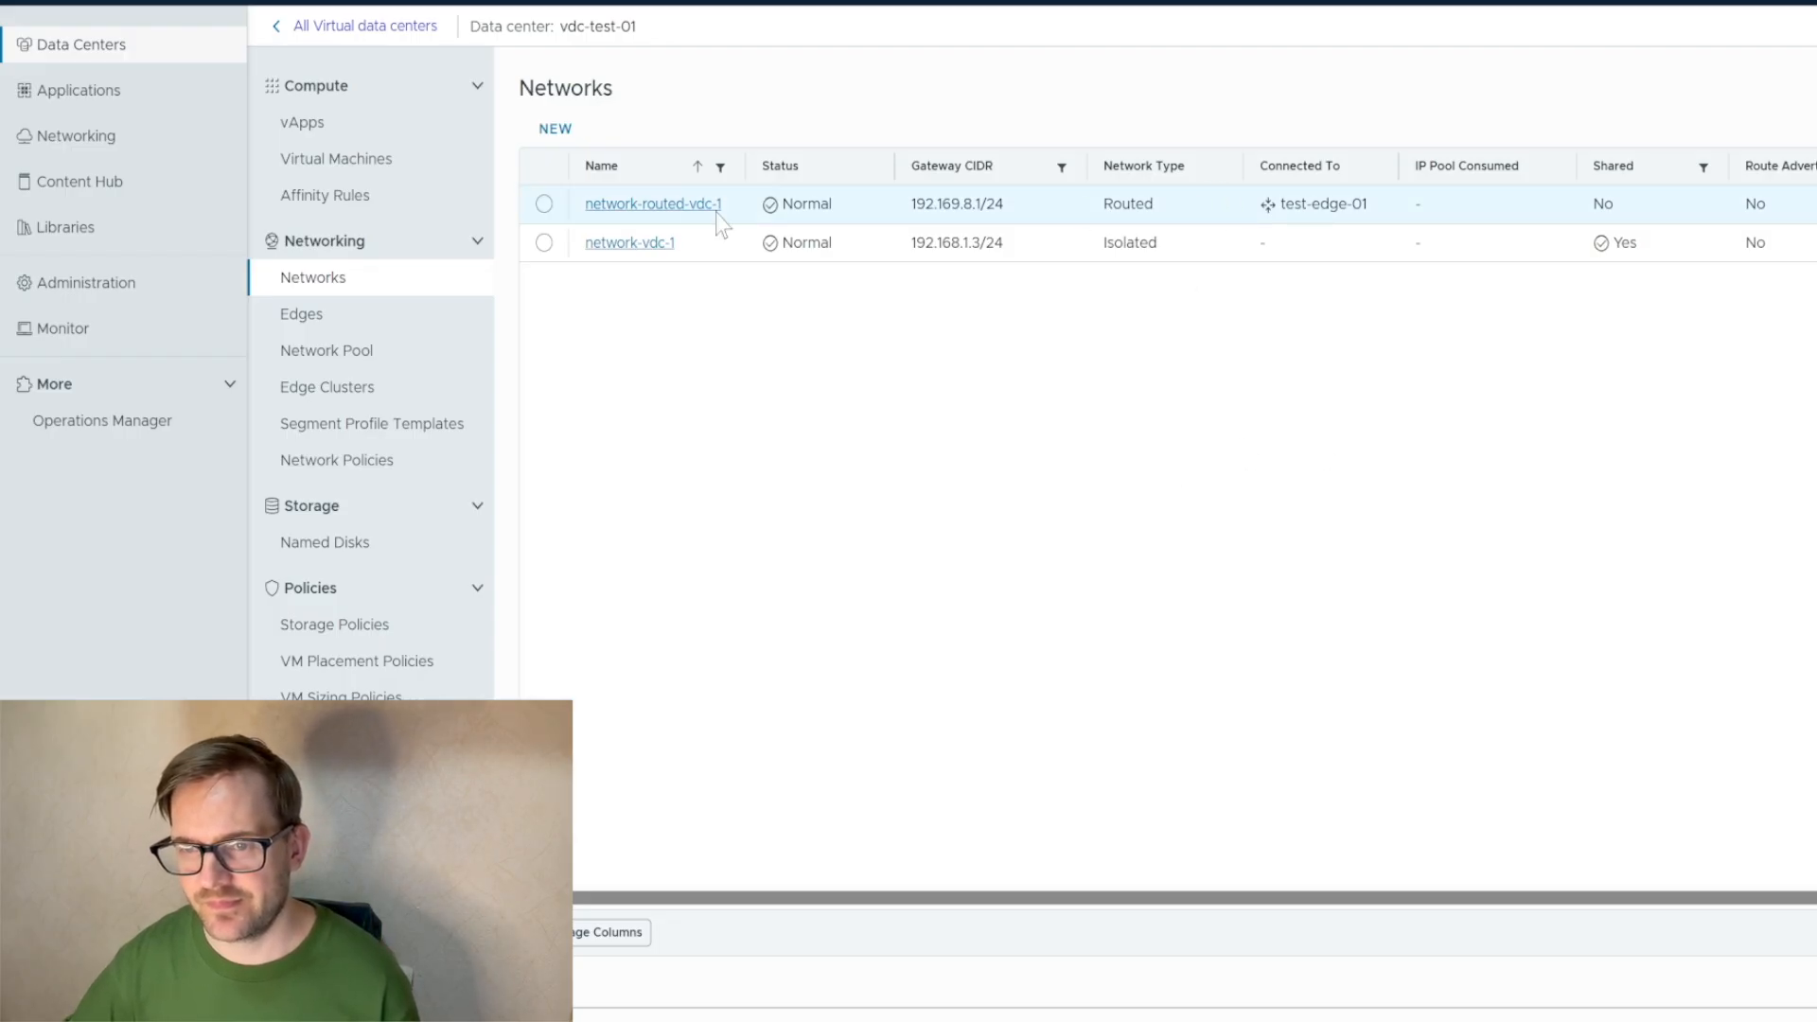
Open the details of network-routed-vdc-1 and examine its network type and edge gateway connection.
left_click(545, 204)
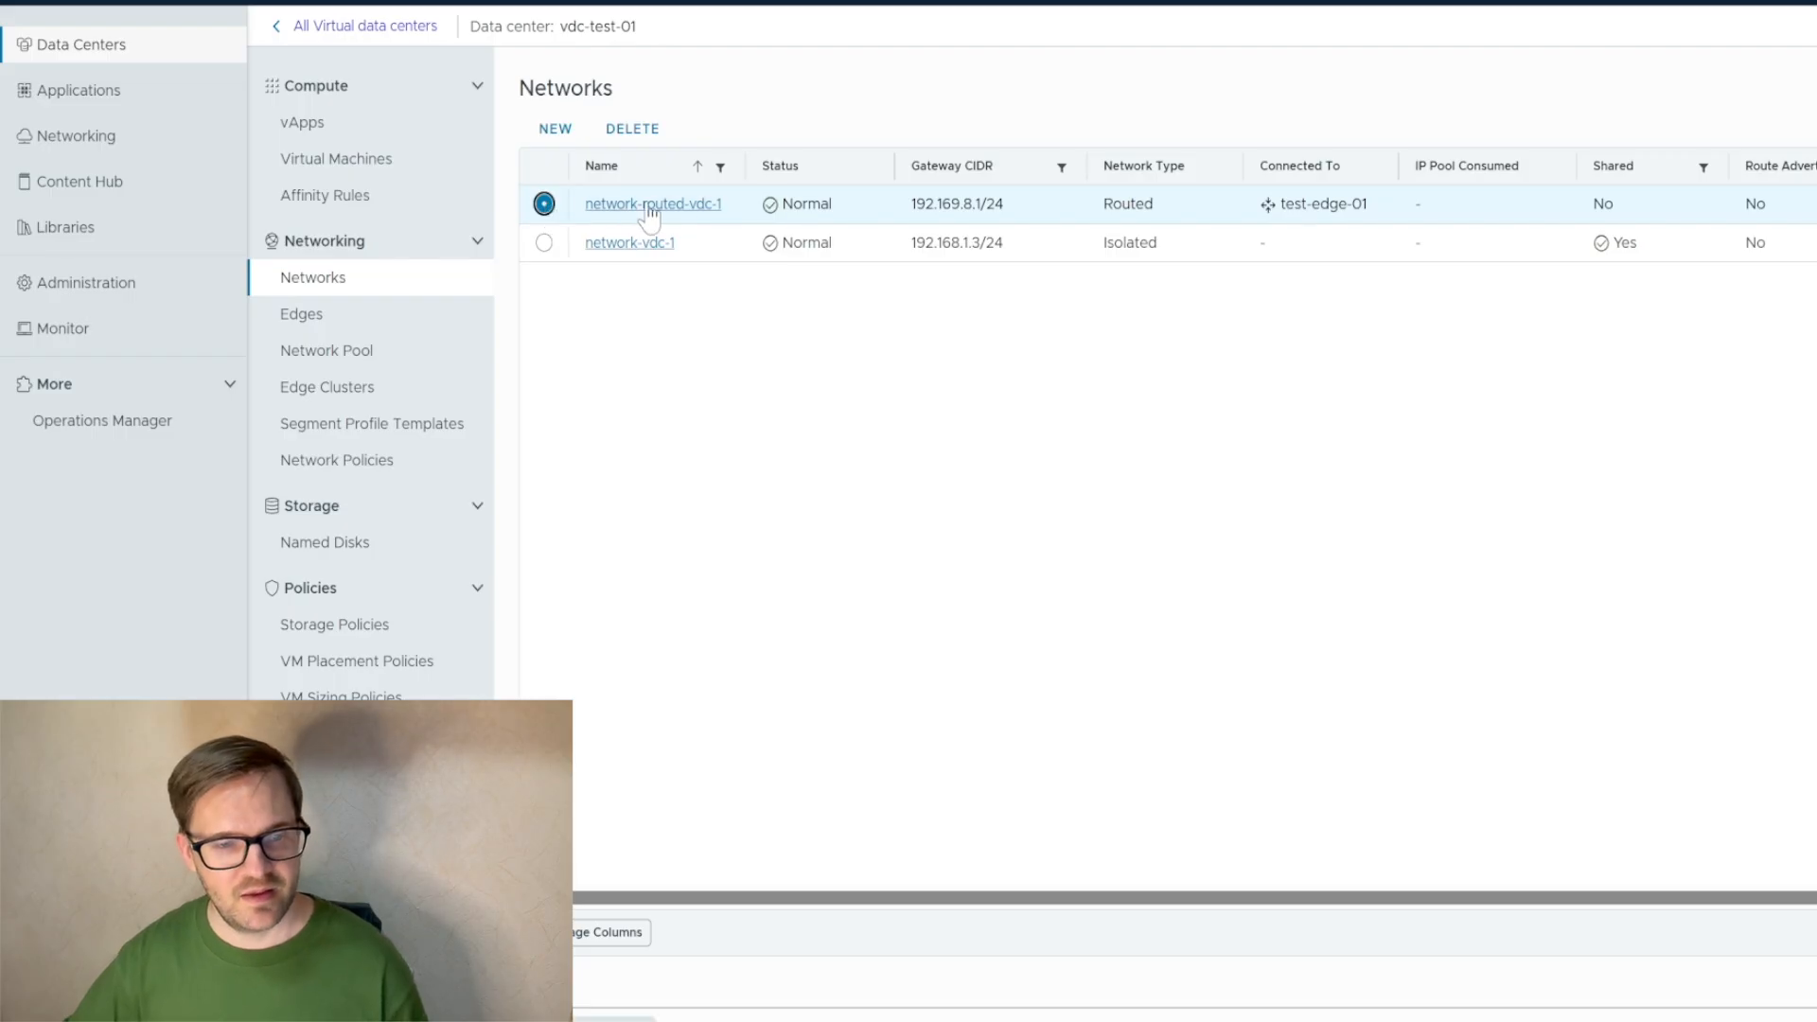
left_click(649, 206)
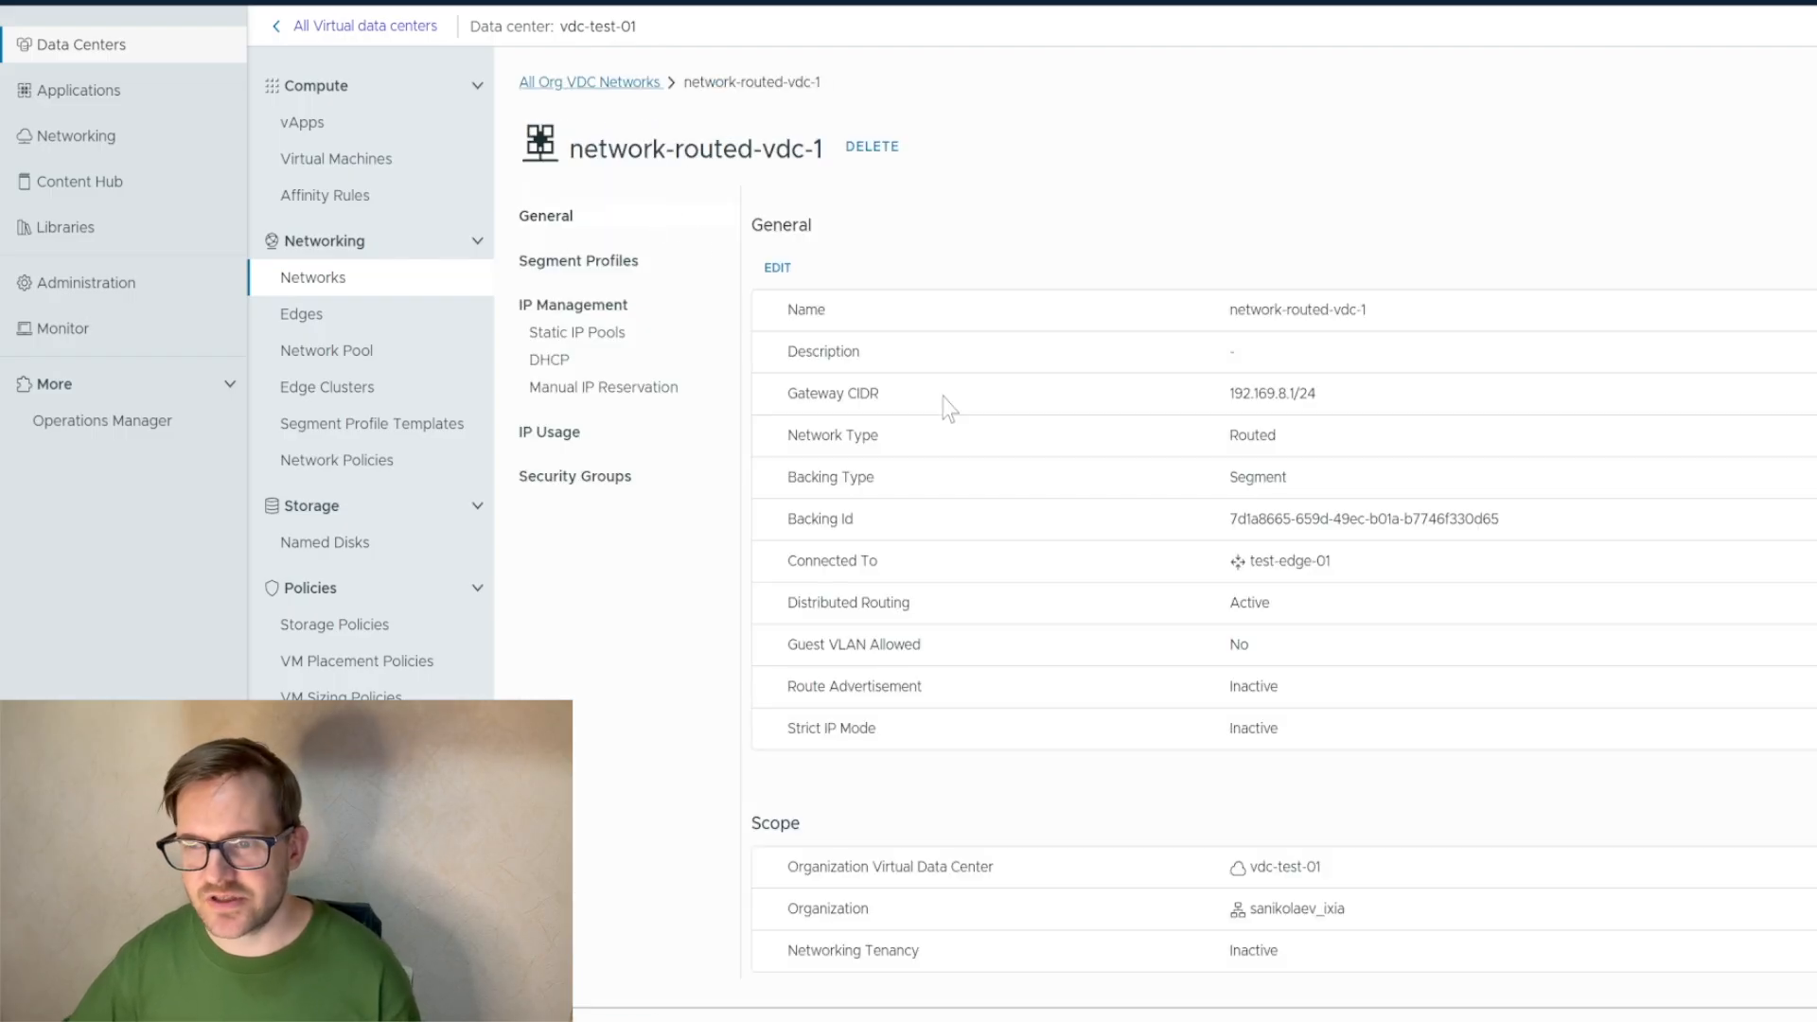
left_click(1219, 436)
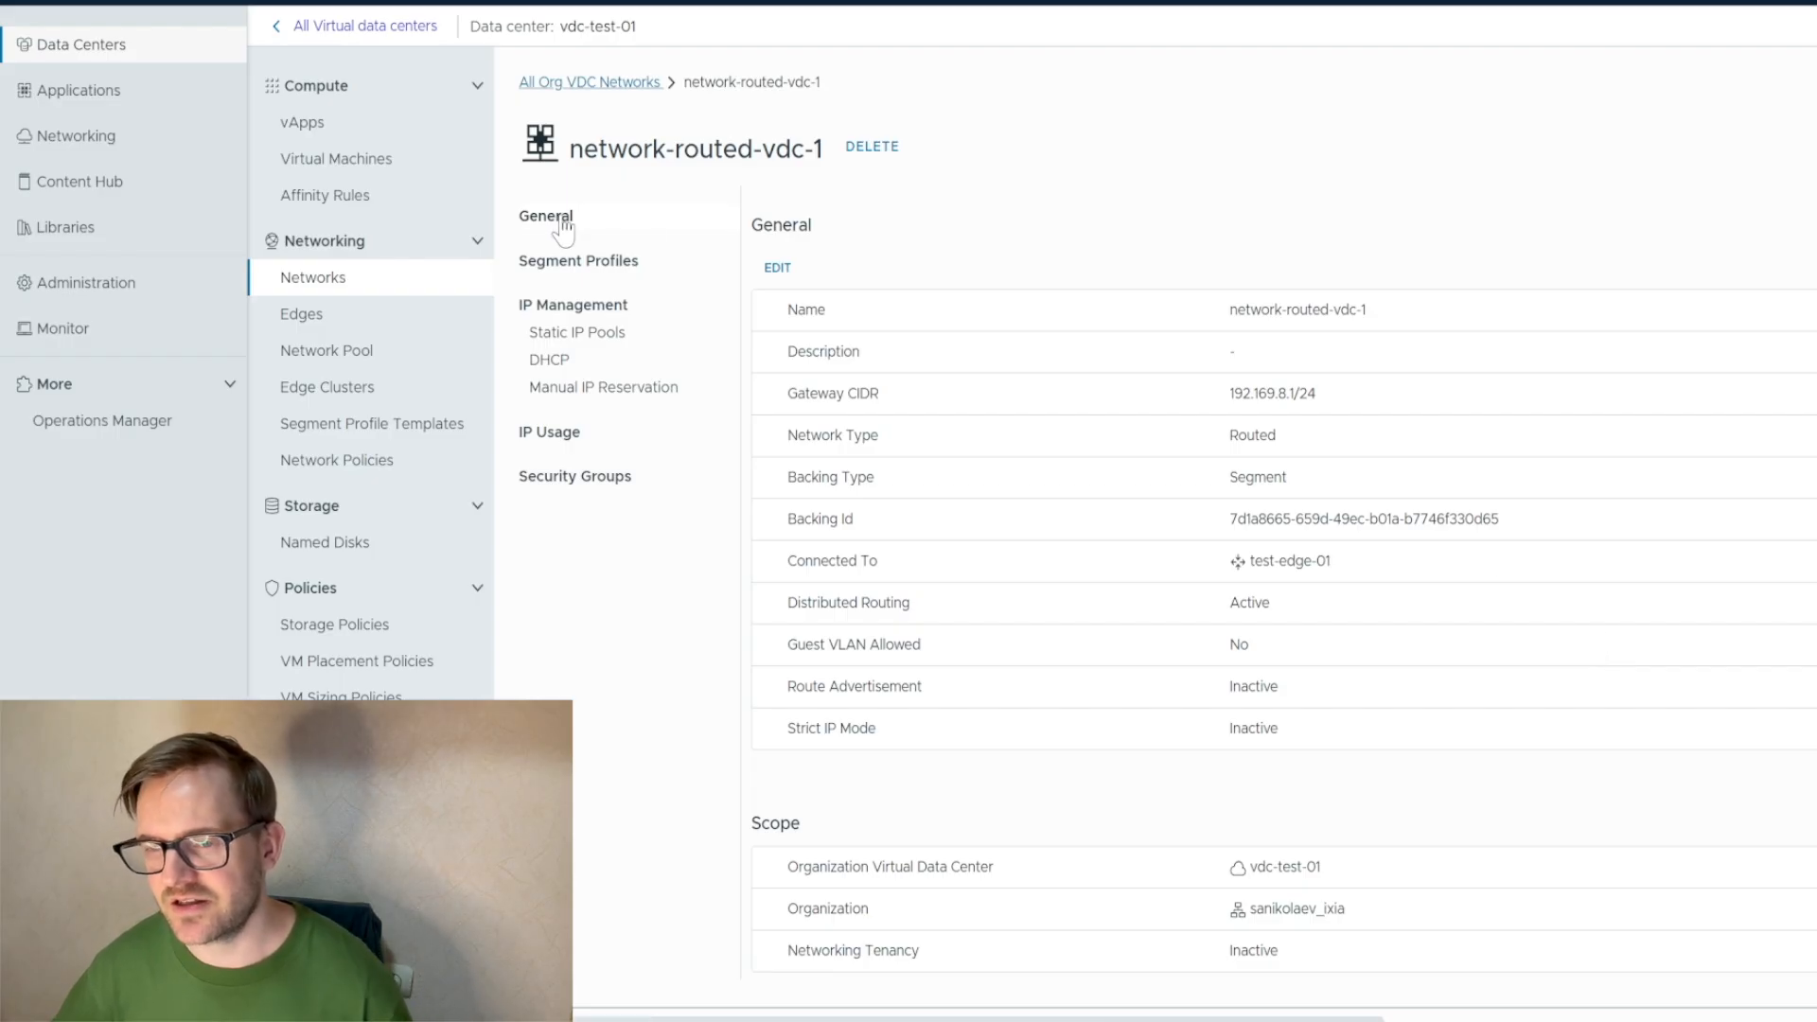
left_click_drag(1334, 562, 829, 562)
left_click(829, 563)
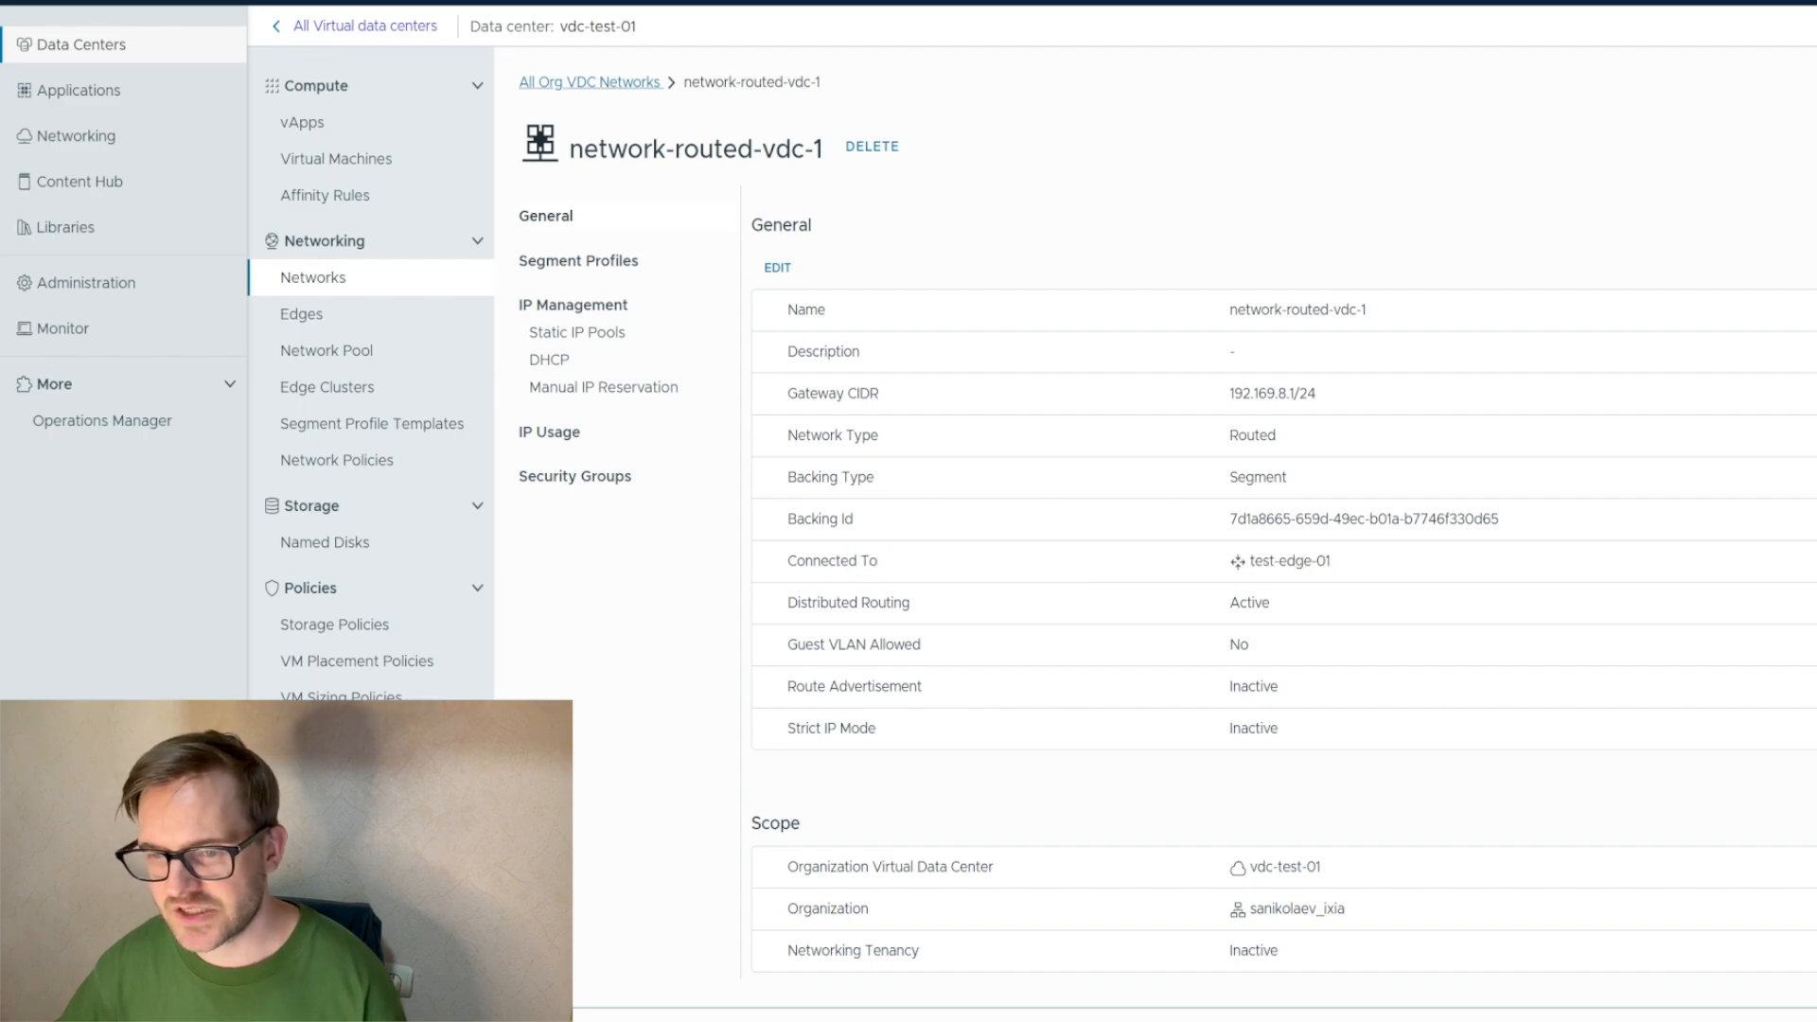